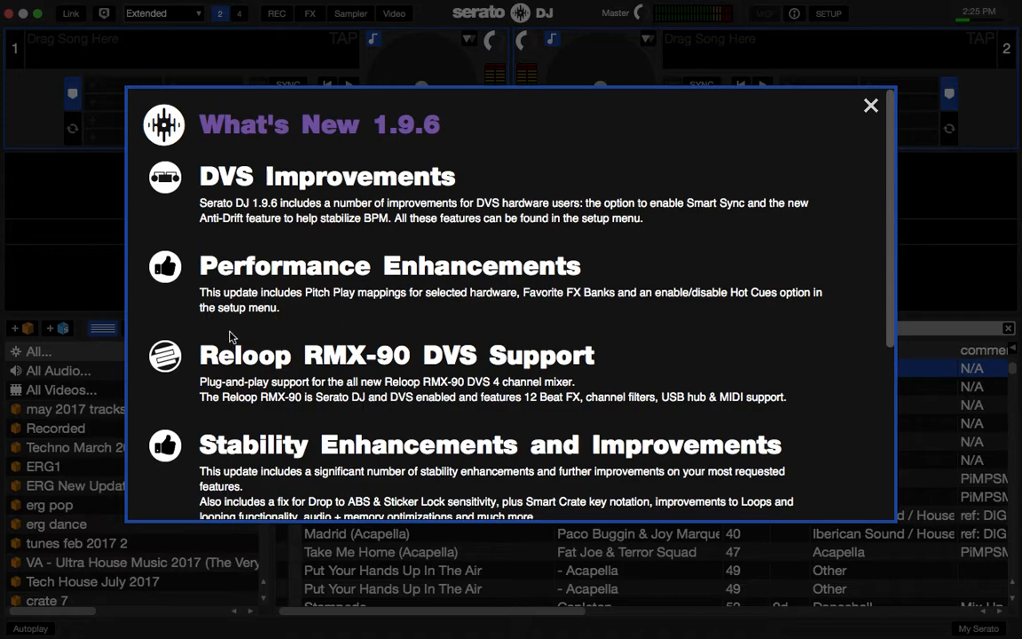
Step: Read the What's New 1.9.6 notes through to the Hardware Support section and close them
scroll(229, 336, down, 2)
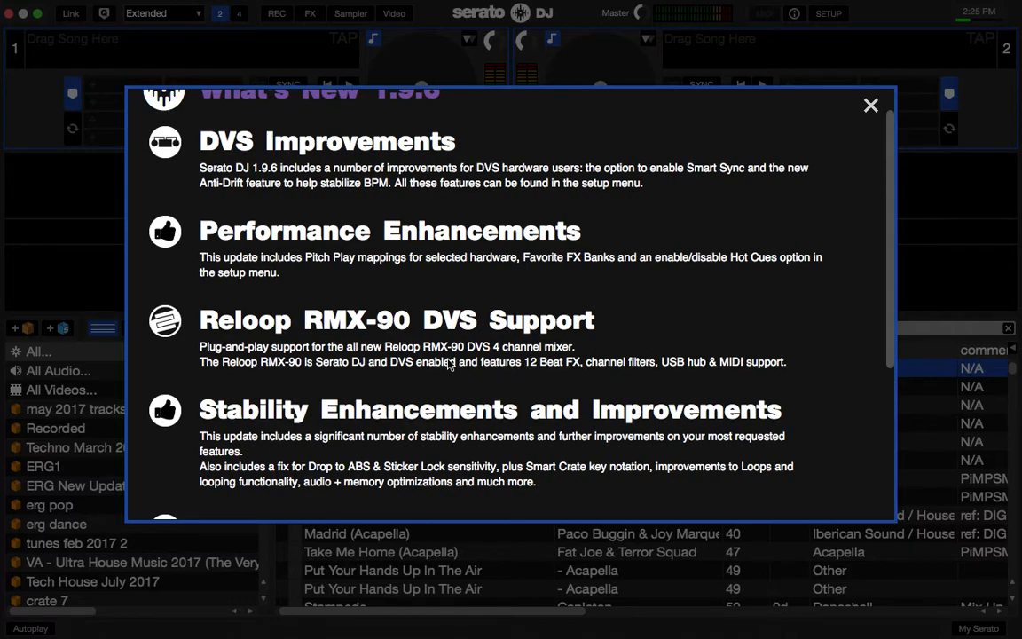
scroll(450, 364, down, 4)
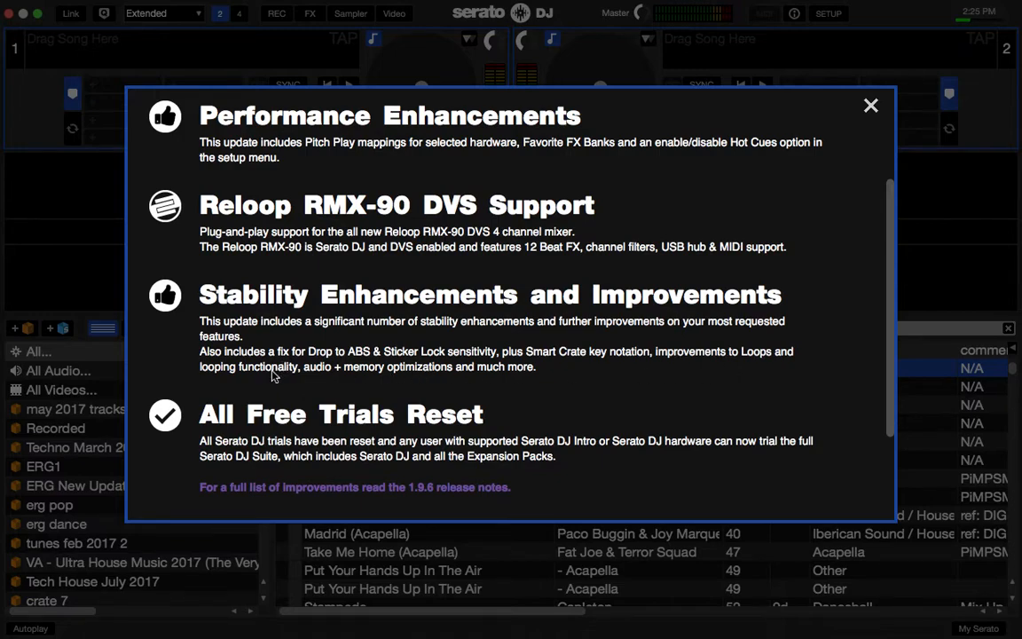
scroll(273, 376, down, 3)
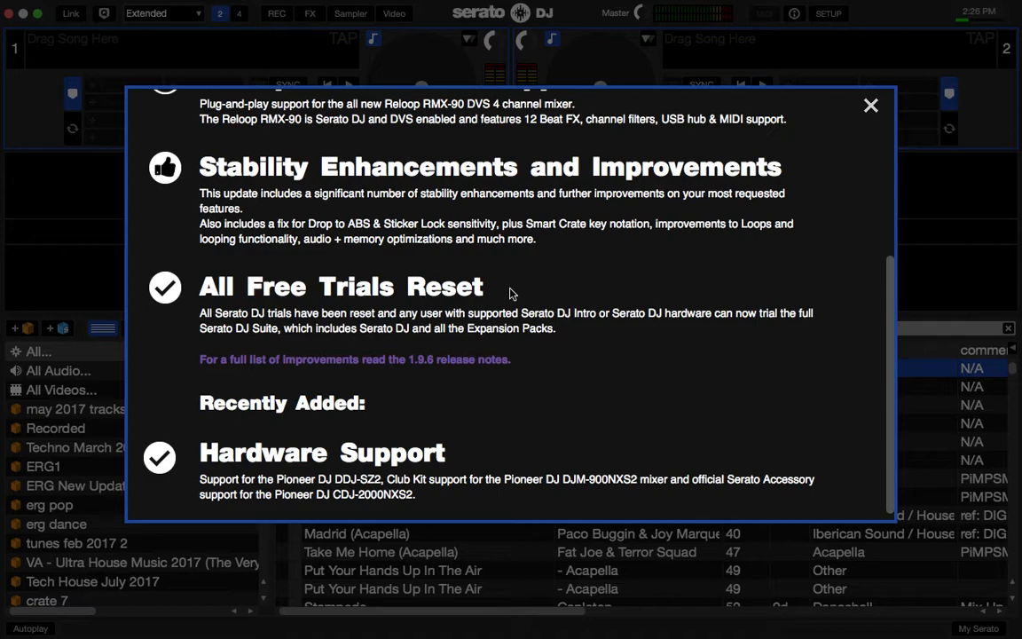
scroll(510, 293, down, 1)
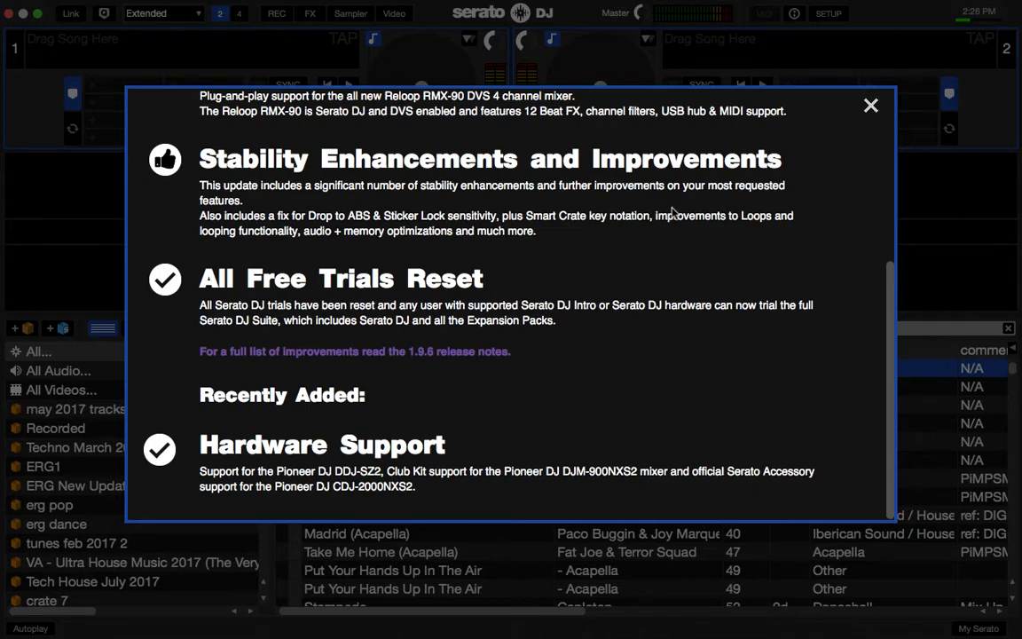
click(871, 107)
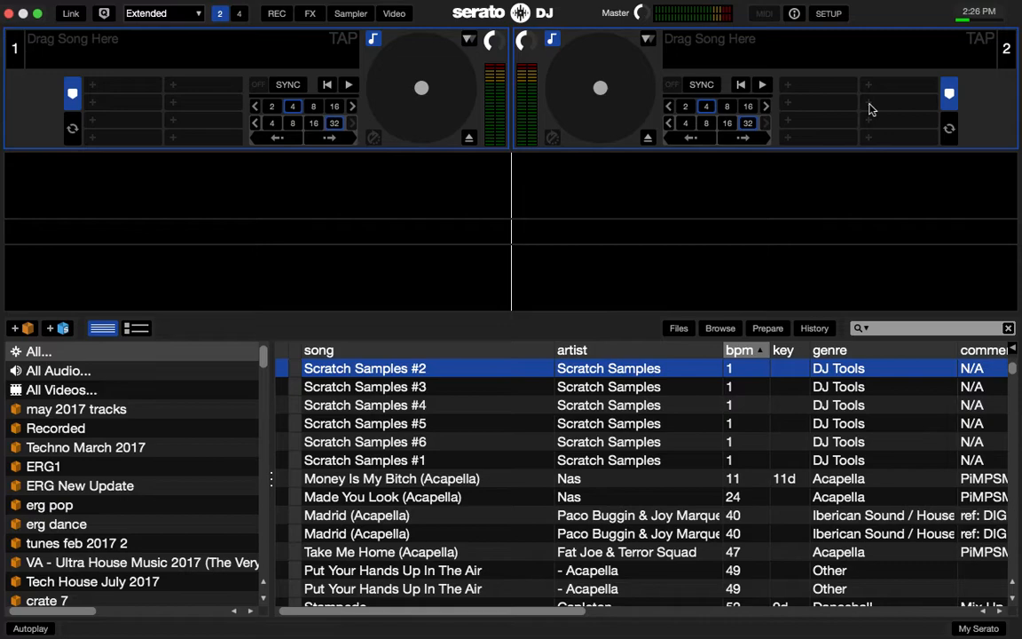
Step: Review the setup pages from DJ Preferences through Audio, Library + Display, Mixer, FX, MIDI and Expansion Packs, then return to the decks
click(831, 14)
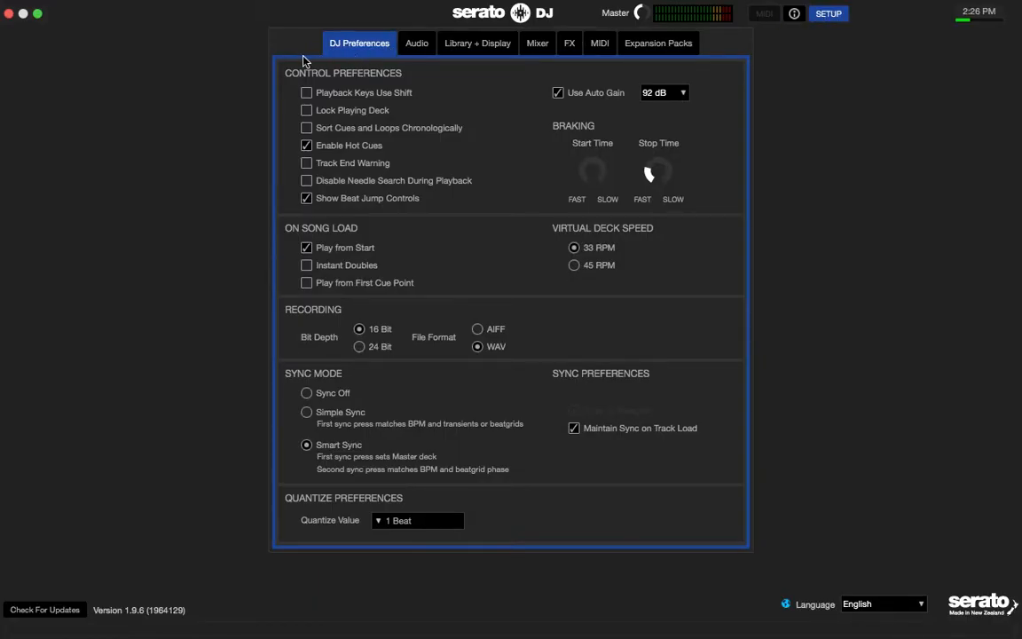
click(306, 128)
click(306, 128)
click(419, 43)
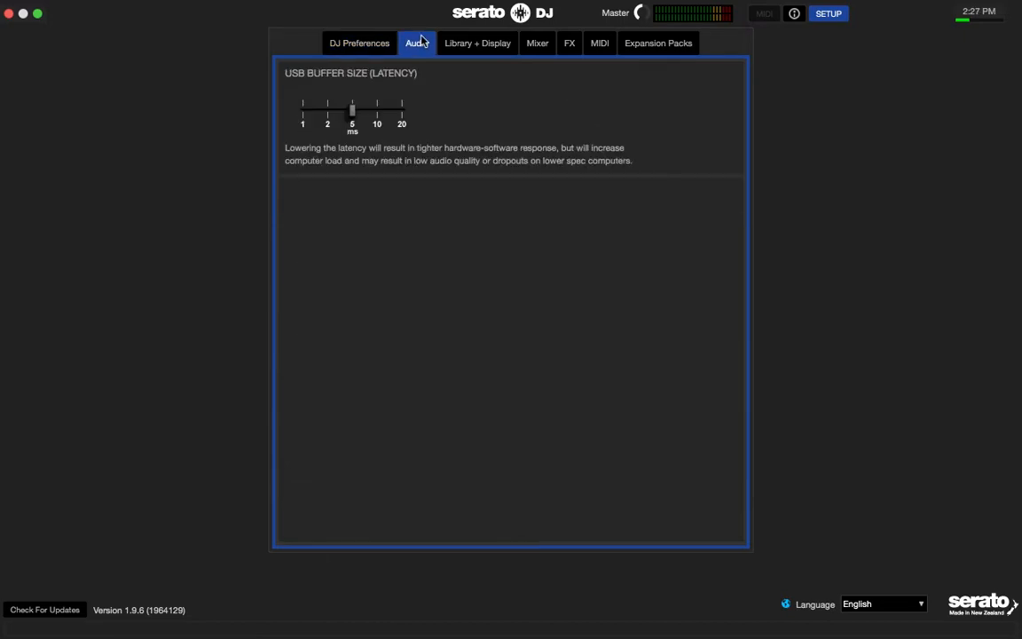
click(479, 48)
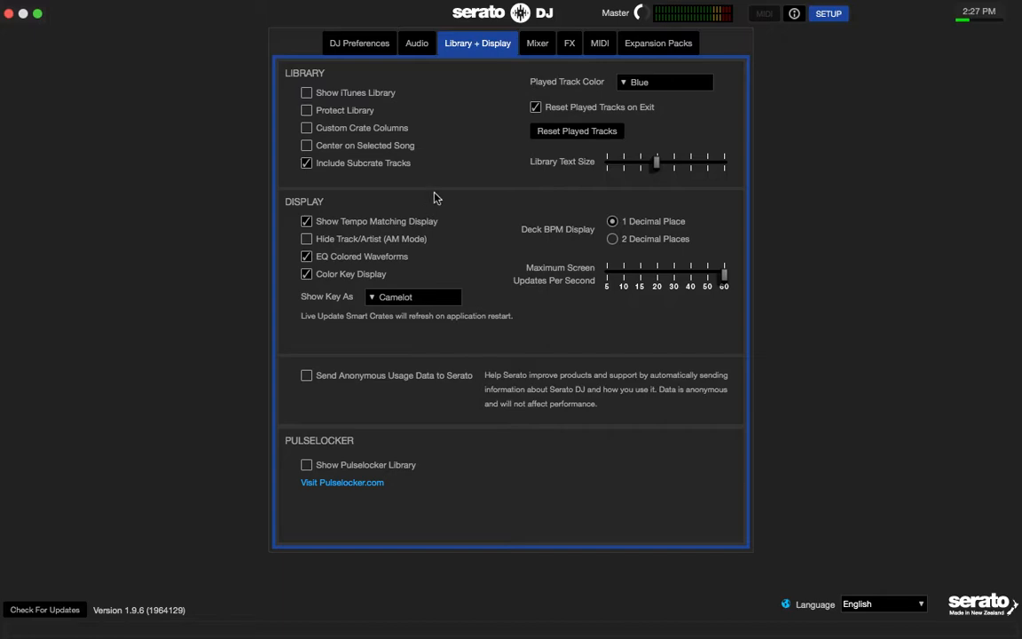
click(546, 48)
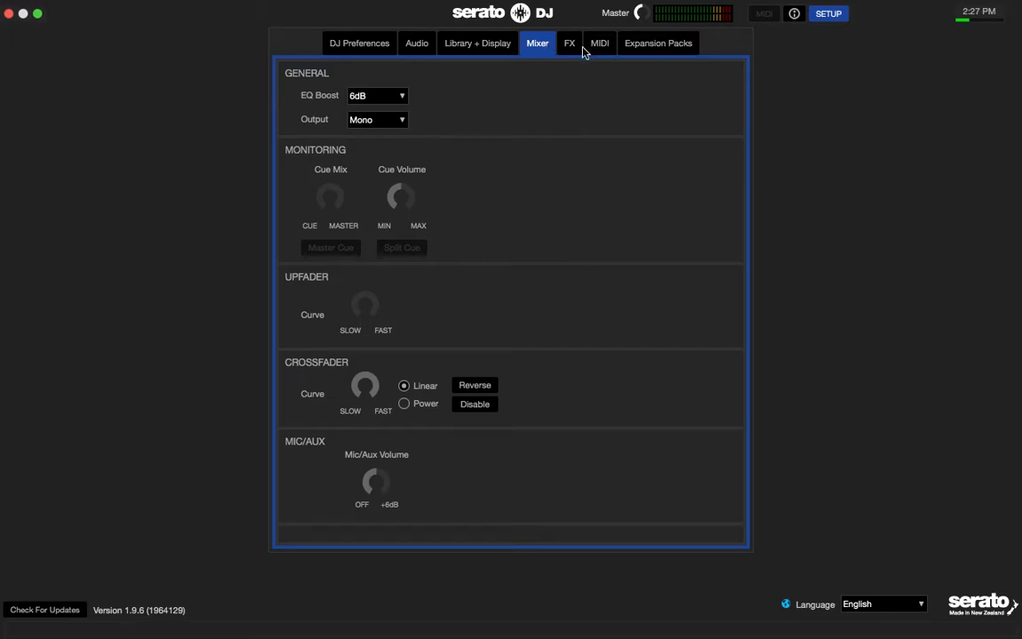
click(571, 50)
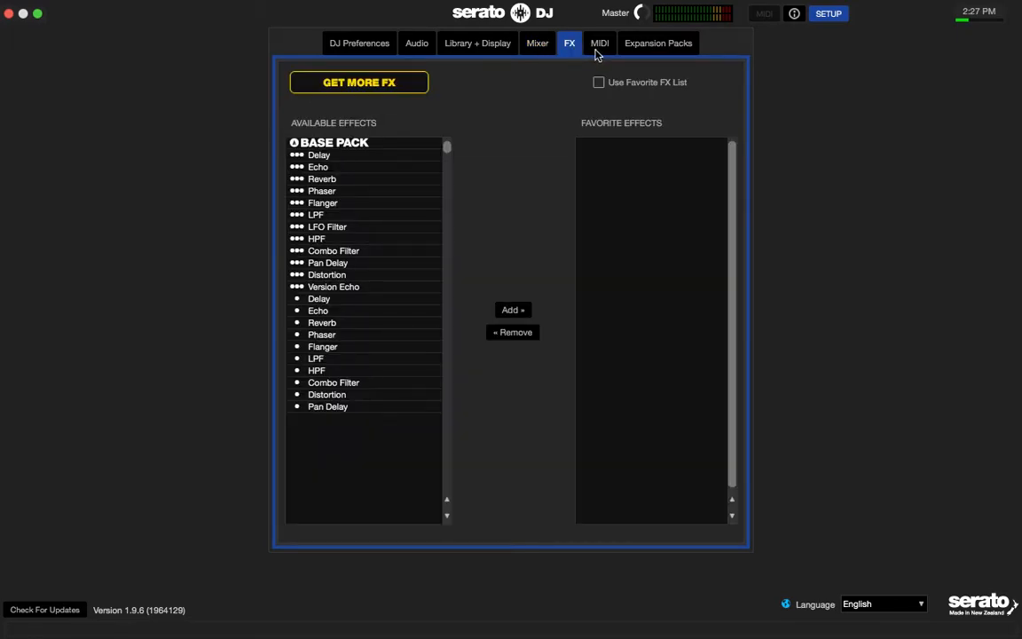
click(598, 51)
click(661, 45)
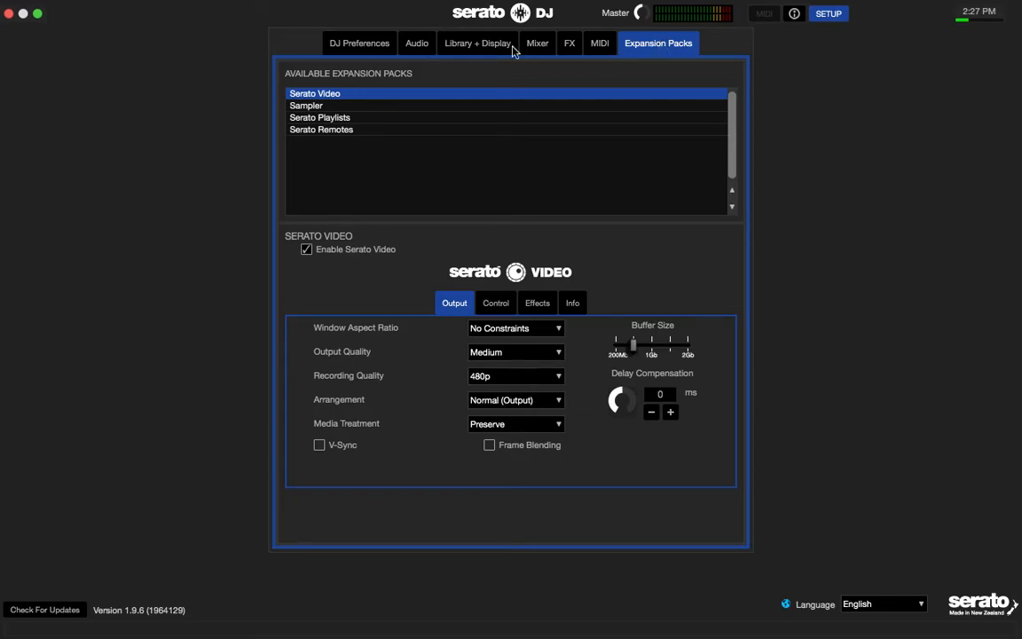
click(842, 15)
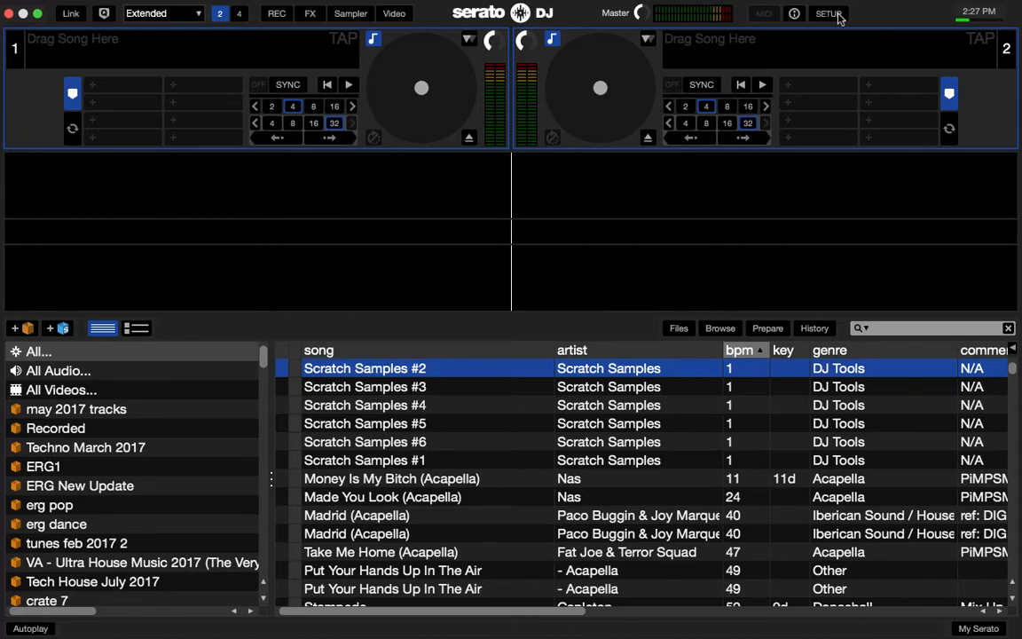
Step: Load the track Kimono - Original Mix from the TECHhouse crate onto deck 1
scroll(166, 527, down, 5)
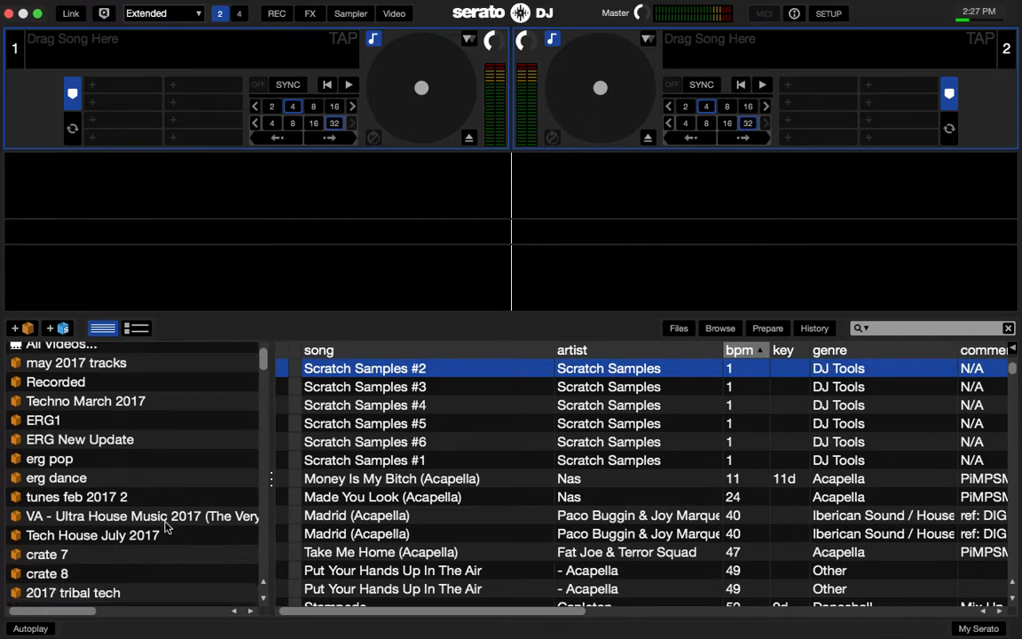
scroll(165, 527, down, 9)
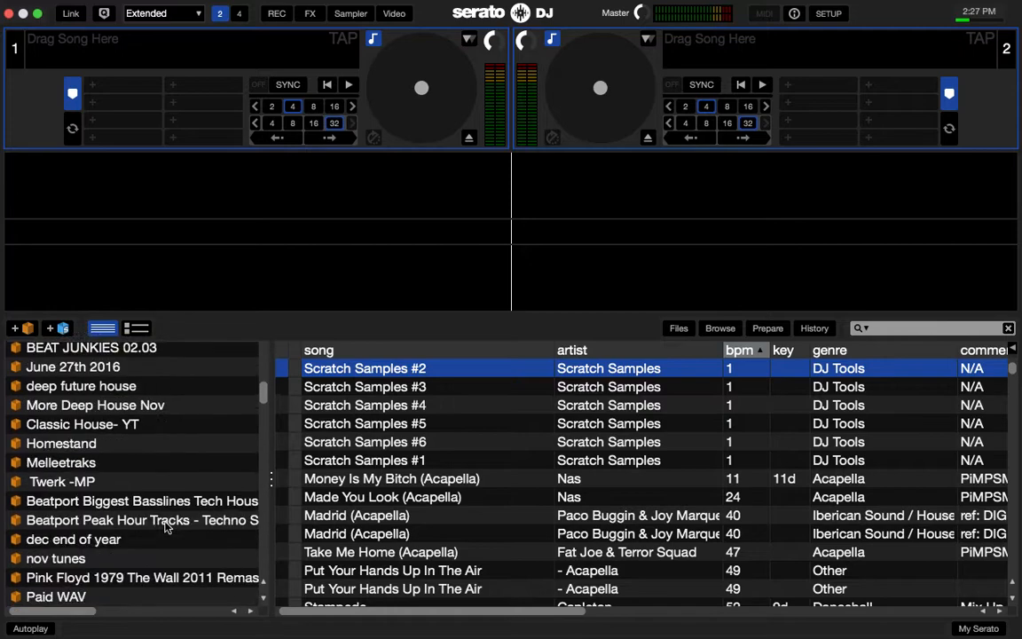
scroll(165, 527, down, 12)
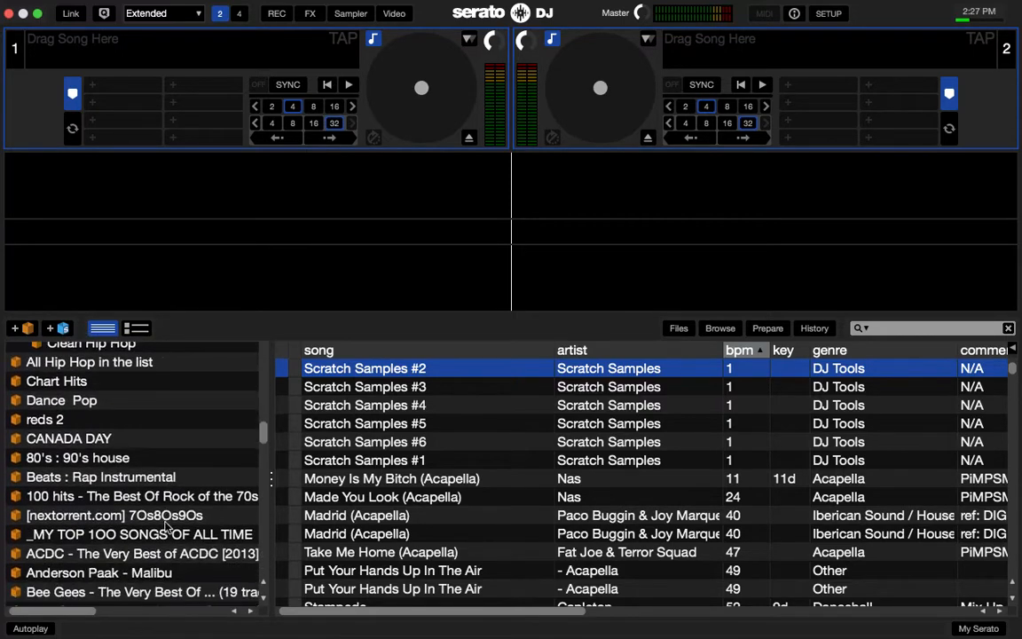
scroll(165, 527, down, 12)
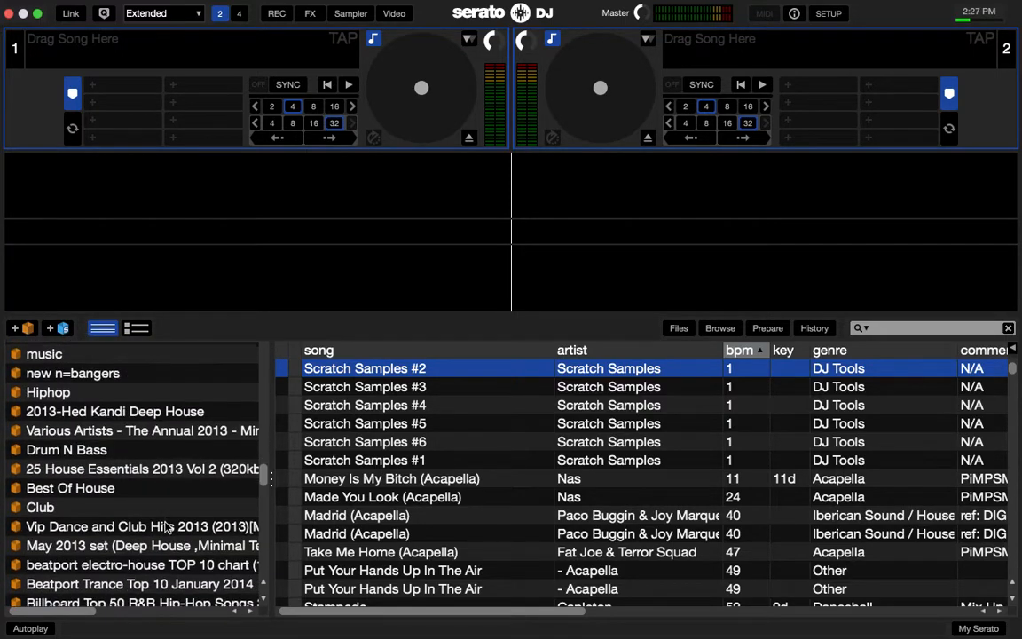
scroll(165, 528, down, 10)
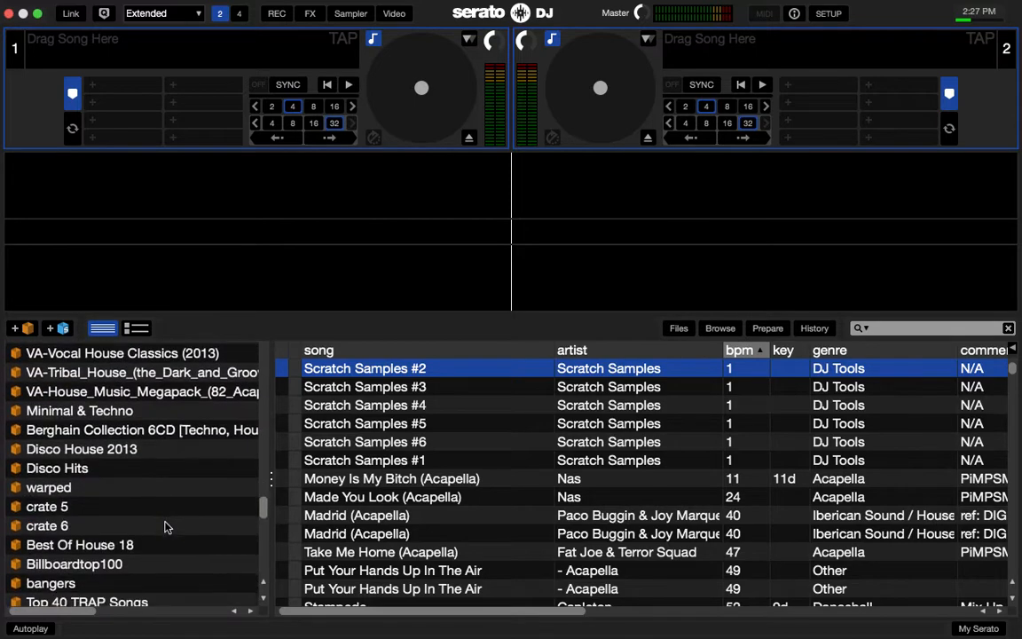
scroll(165, 527, down, 5)
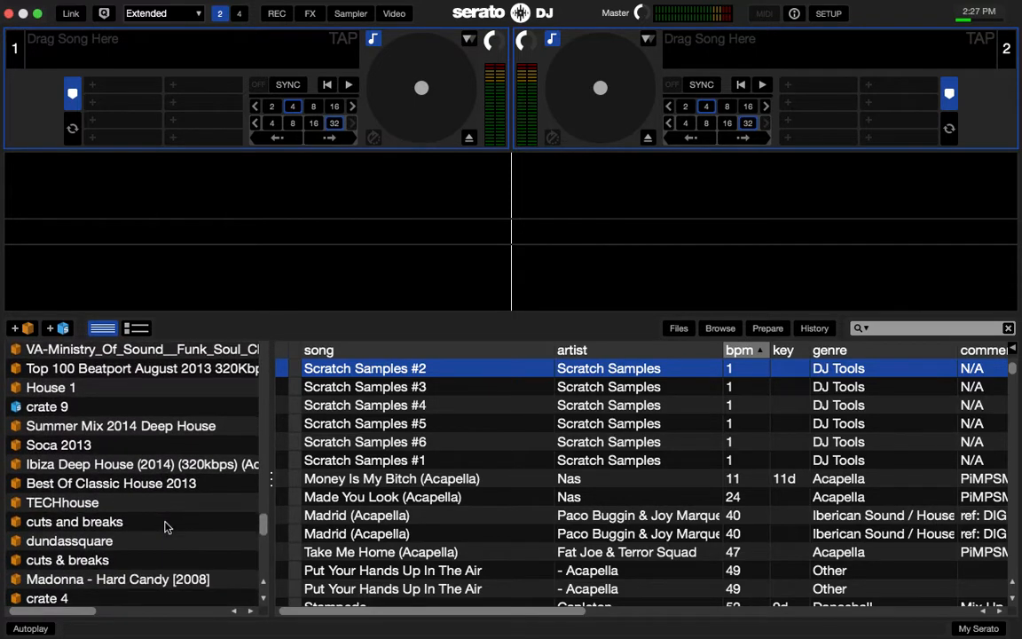
click(146, 504)
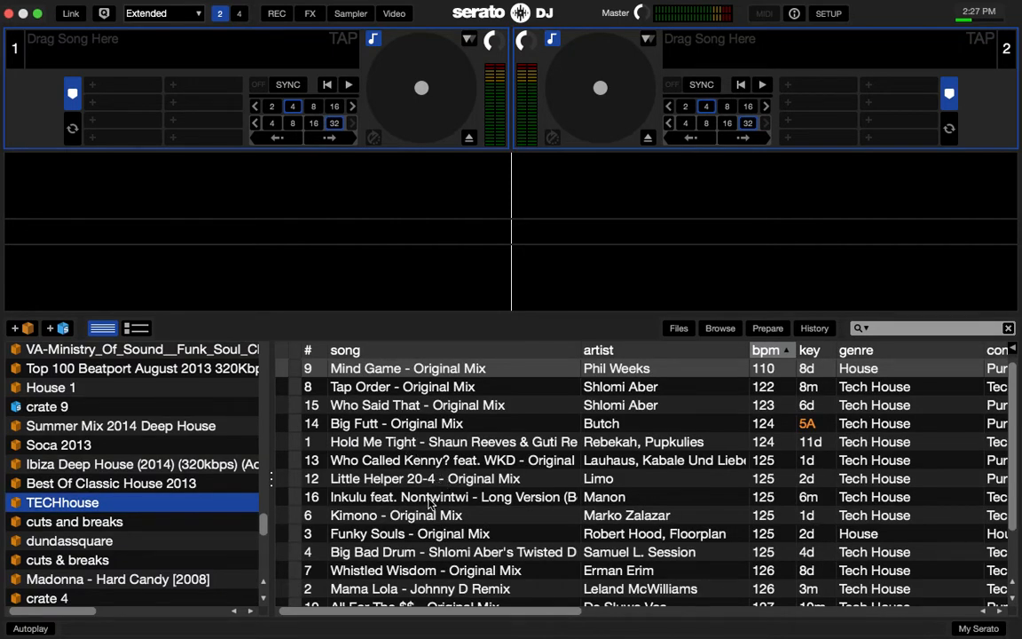
drag(417, 516, 433, 108)
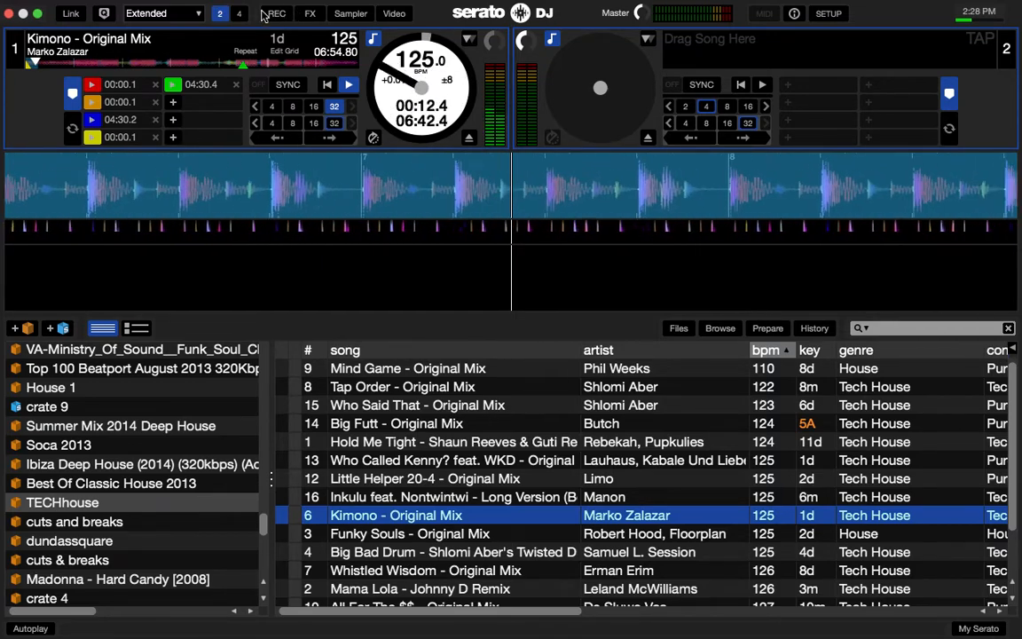
Step: View the four-deck layout and return to the two-deck layout
click(240, 15)
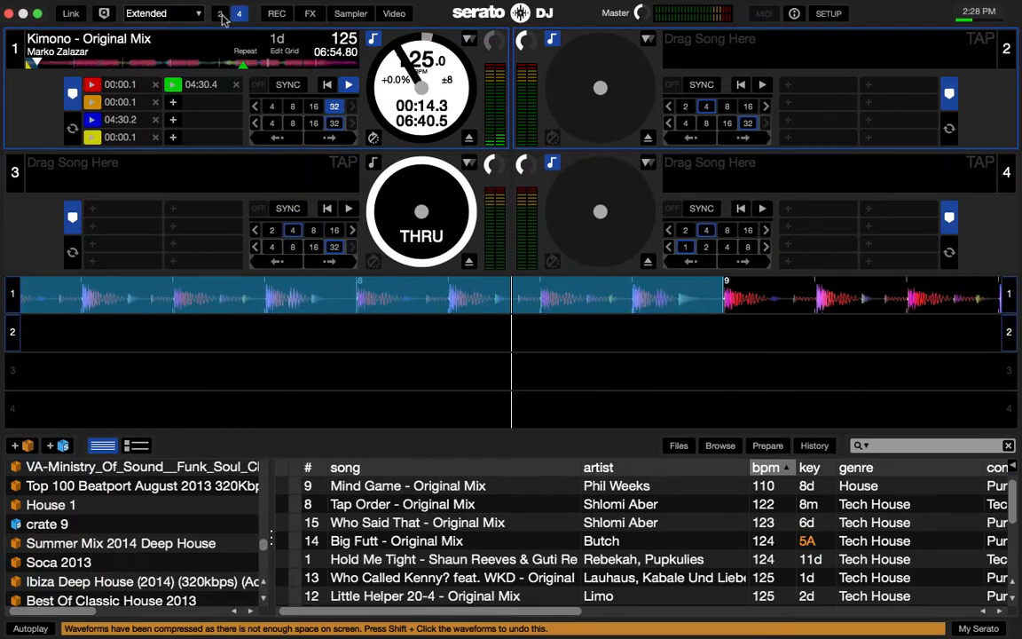
click(222, 16)
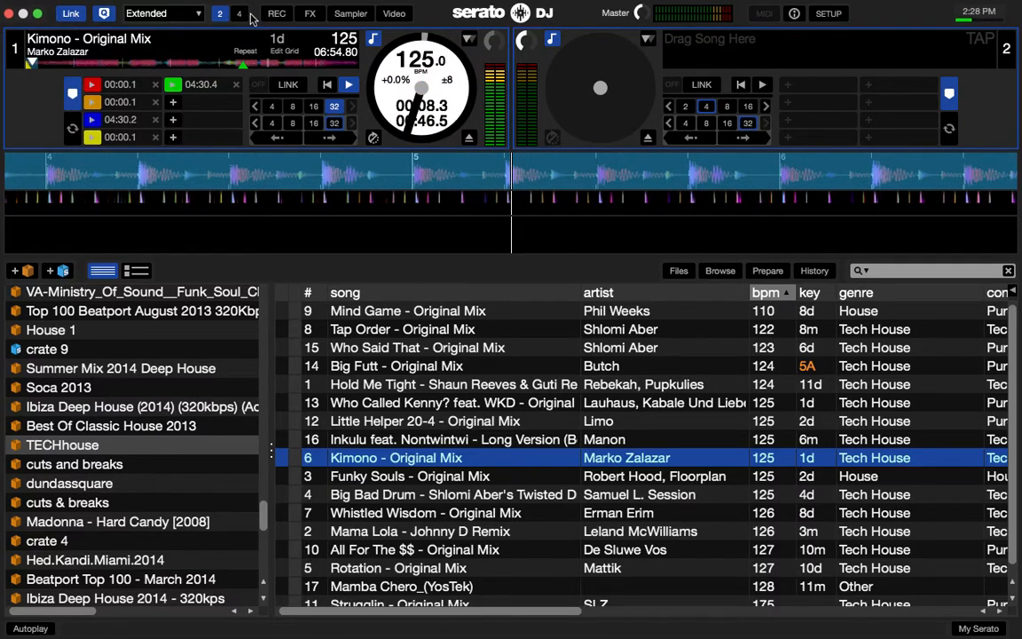
Step: Record a short piece of the mix and save the recording as test4
click(277, 14)
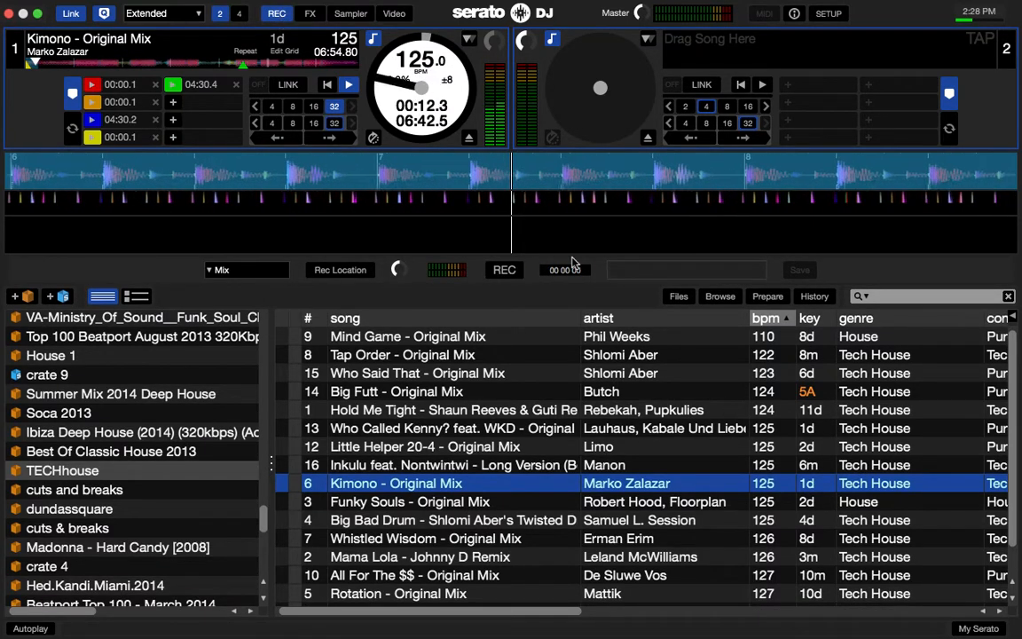
click(504, 271)
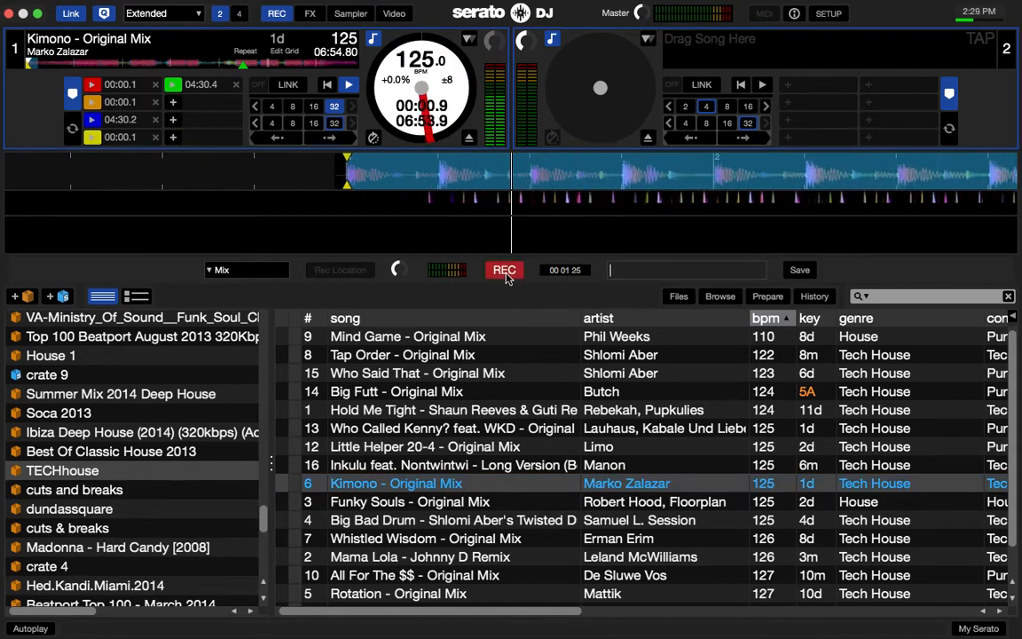
click(506, 272)
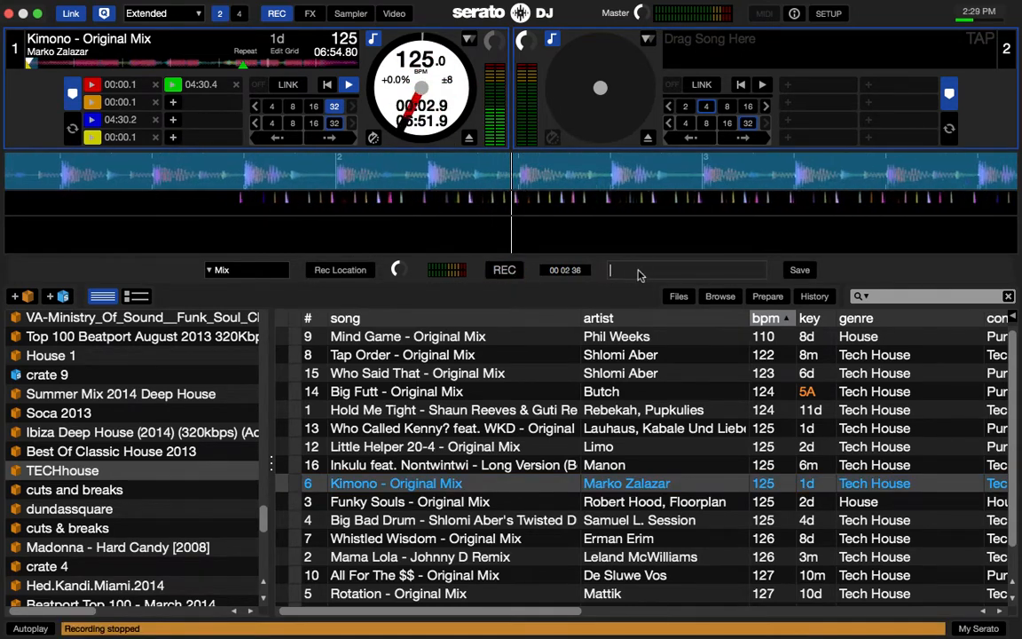
text(test4)
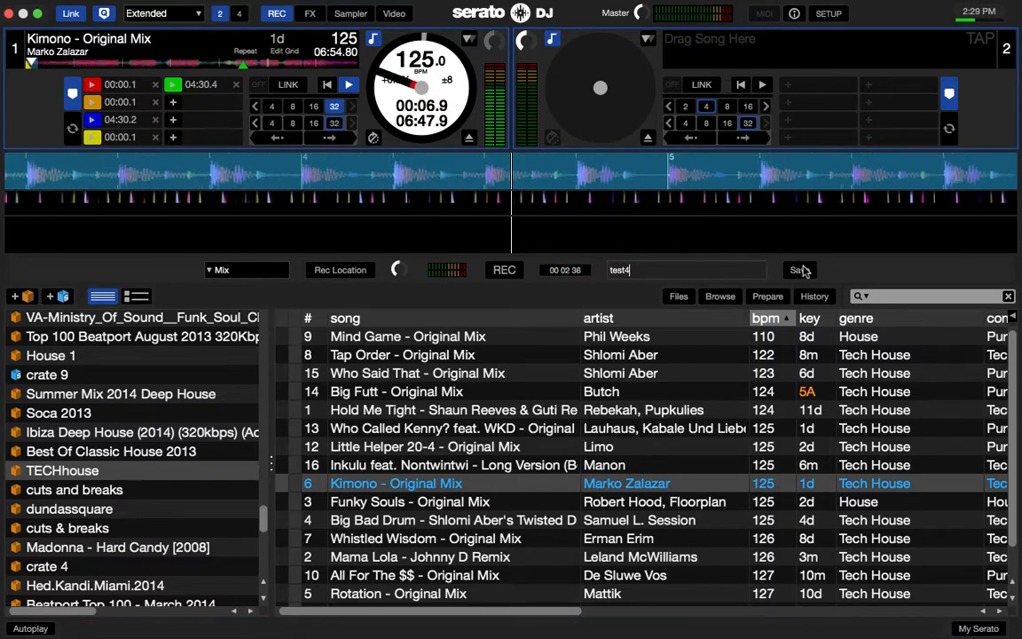
click(800, 270)
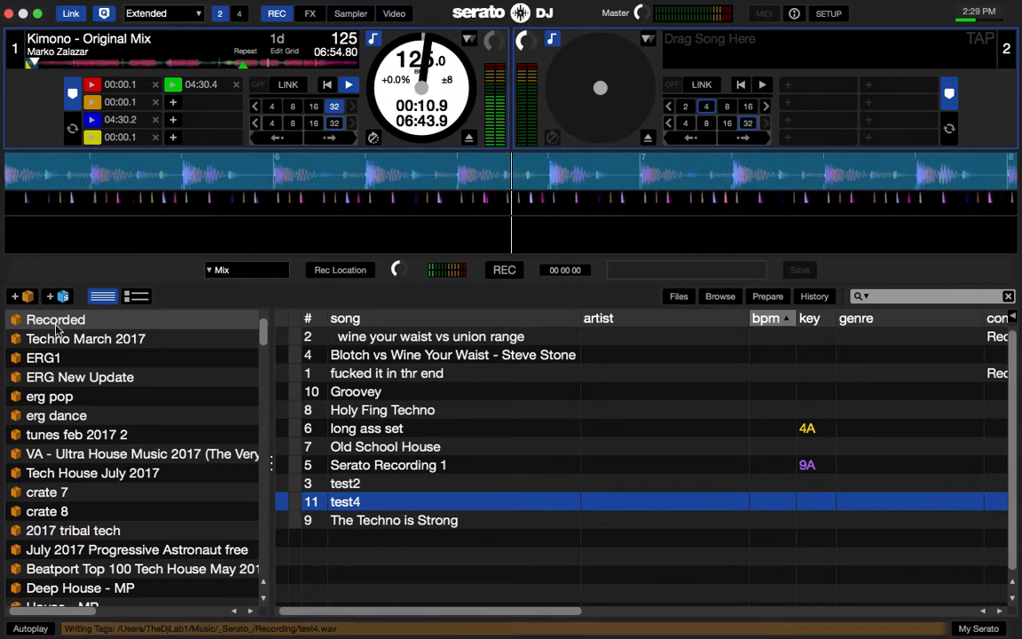
Step: Show the effects units, switch FX 1 to single-effect mode and set it back to multi-effect mode
click(311, 14)
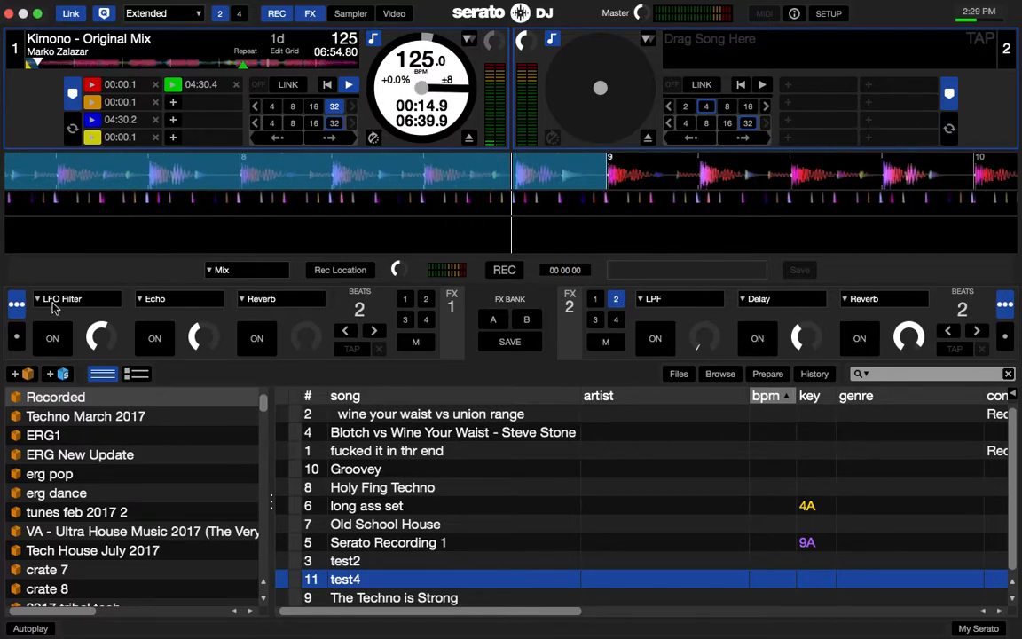
click(16, 340)
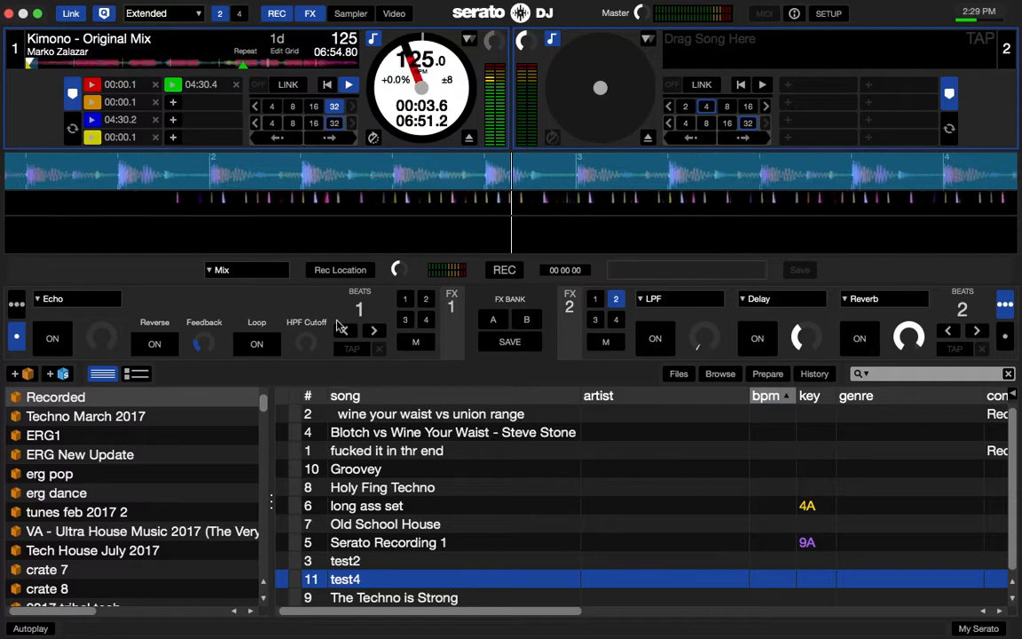
click(16, 307)
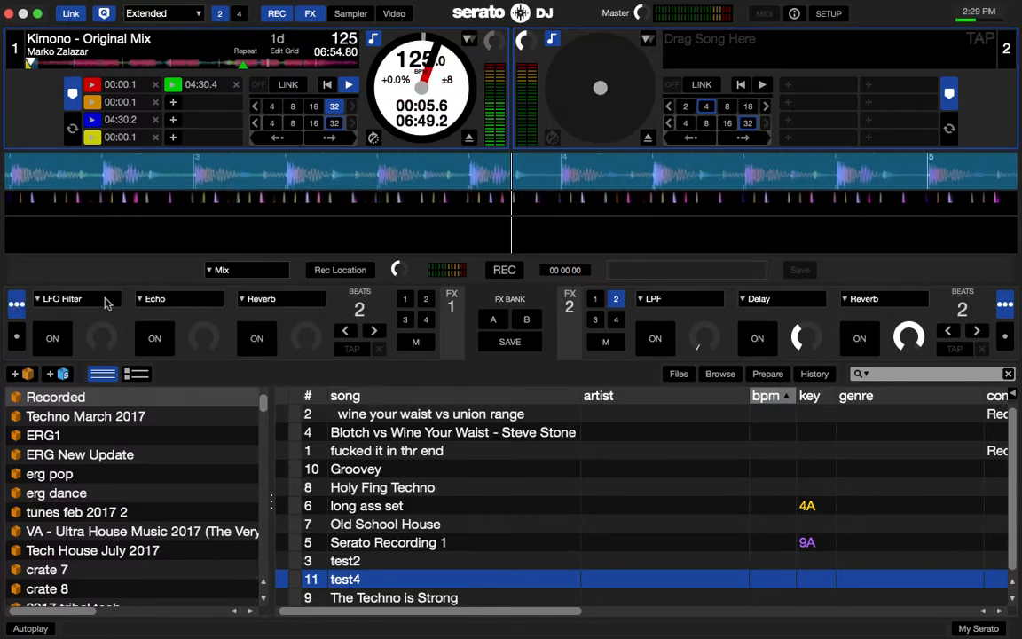
Step: Look through the effects available for the three slots of FX 1, keeping LFO Filter, Echo and Reverb
click(57, 299)
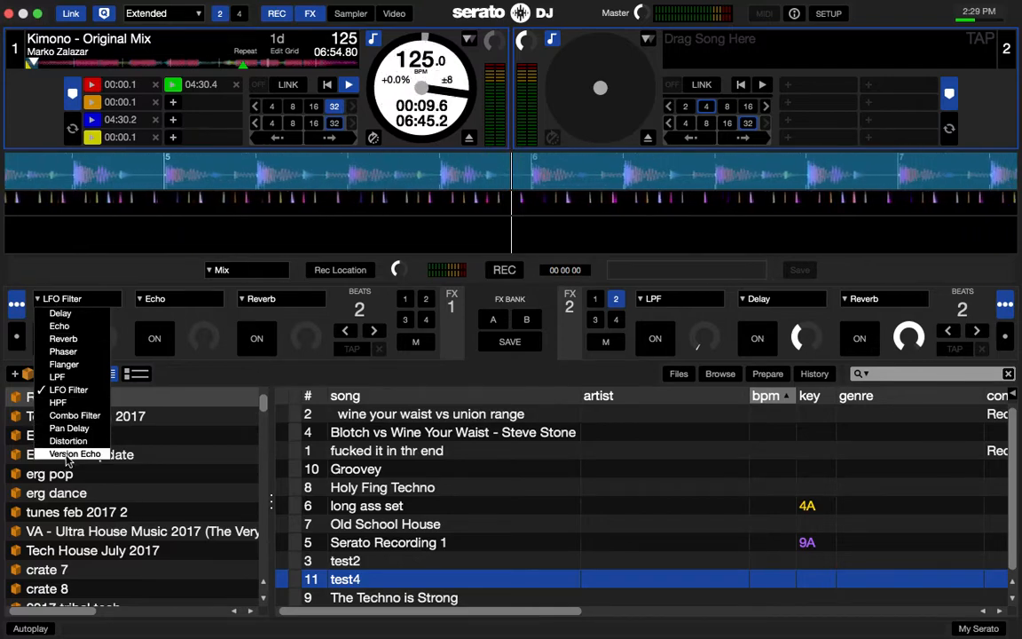
click(160, 301)
click(163, 304)
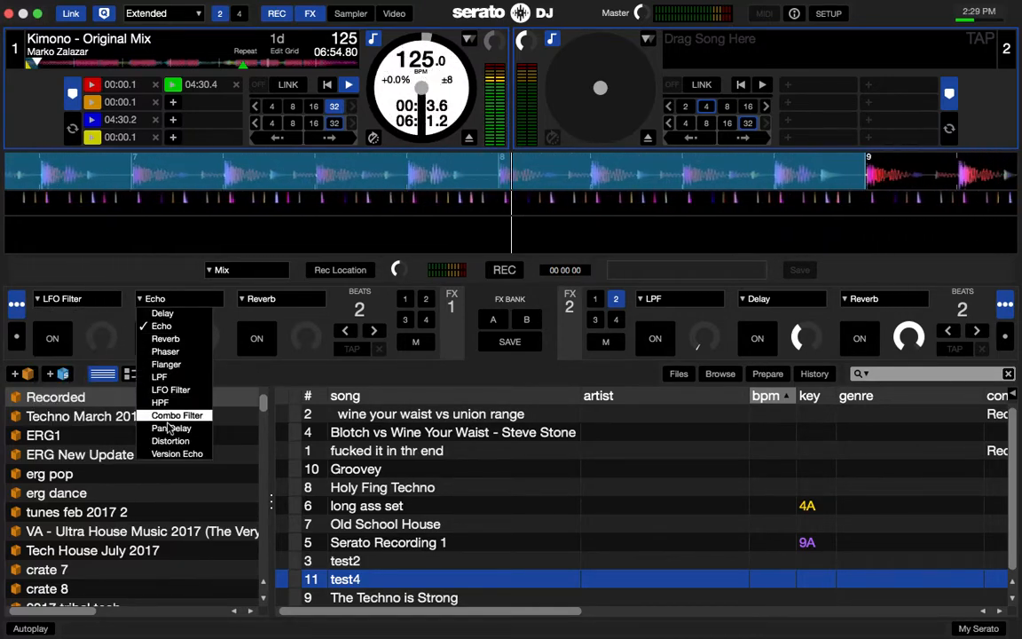
click(154, 300)
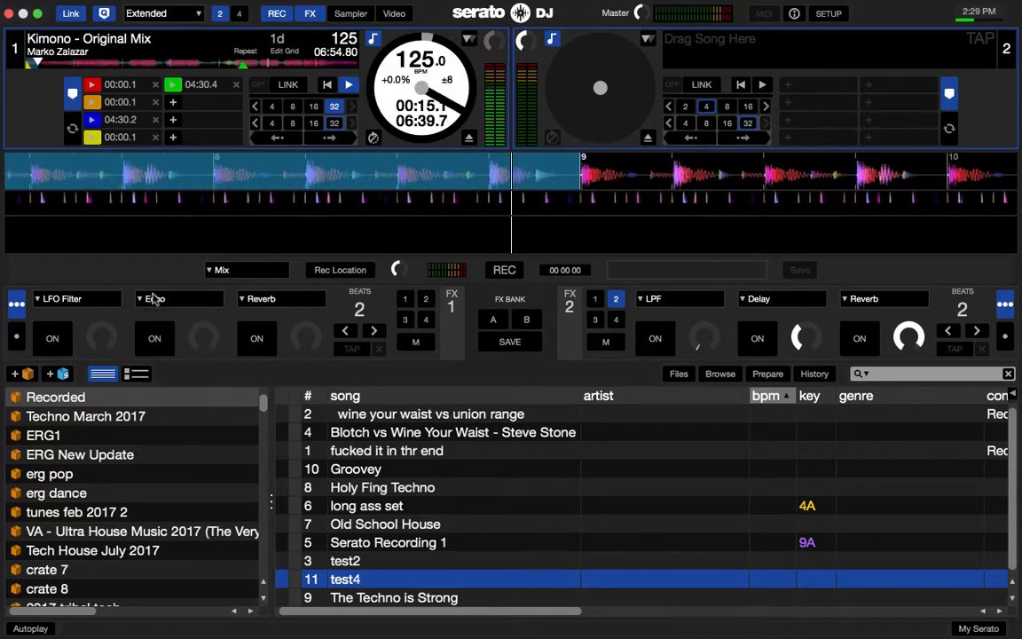
click(258, 302)
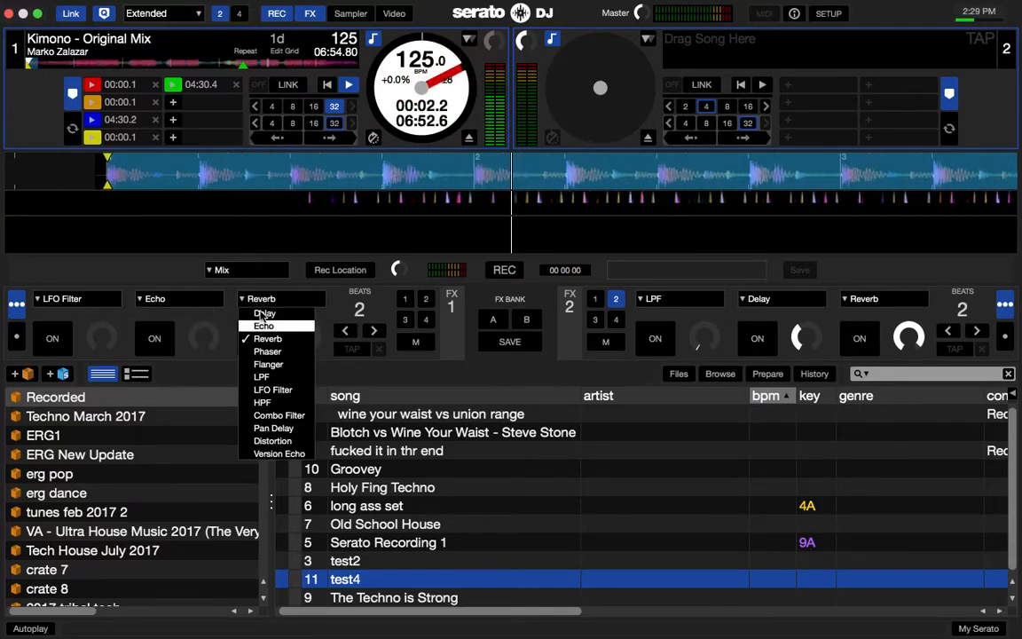
click(256, 298)
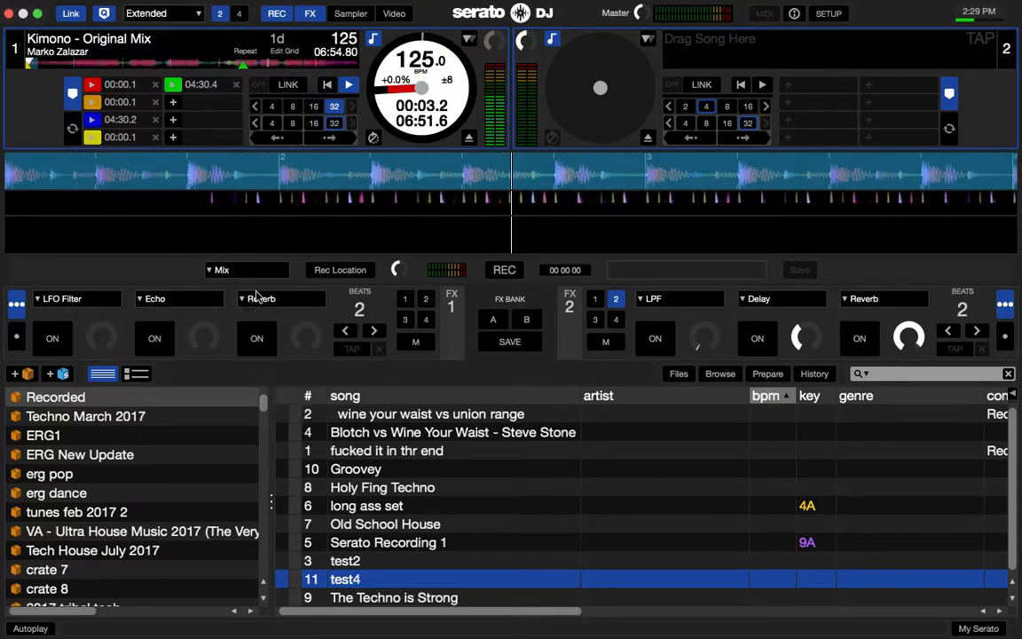
Step: Try out Reverb and Echo from FX 1 on deck 1
click(257, 340)
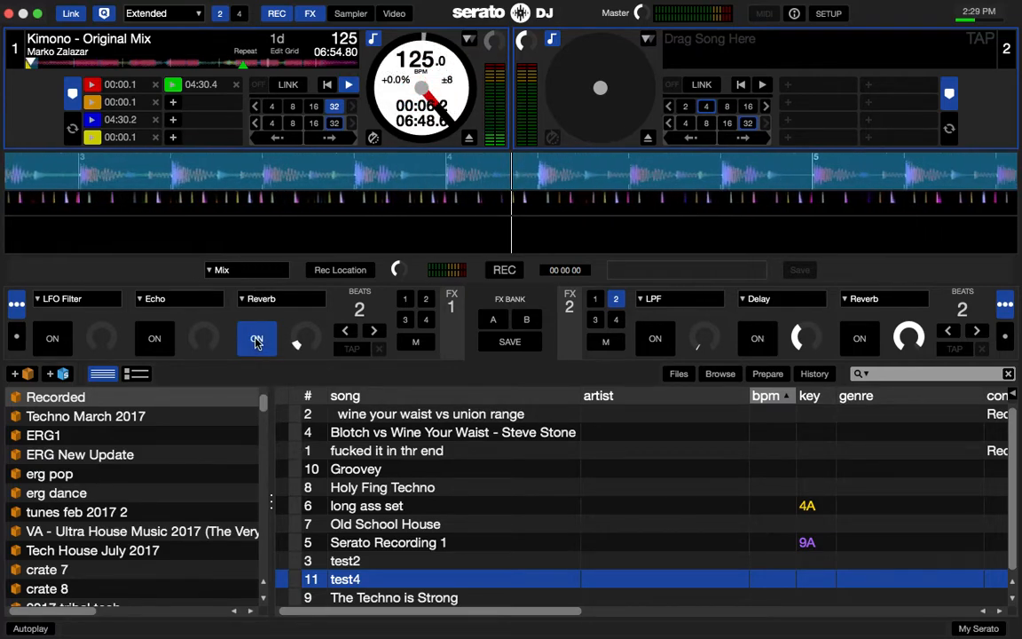
click(407, 301)
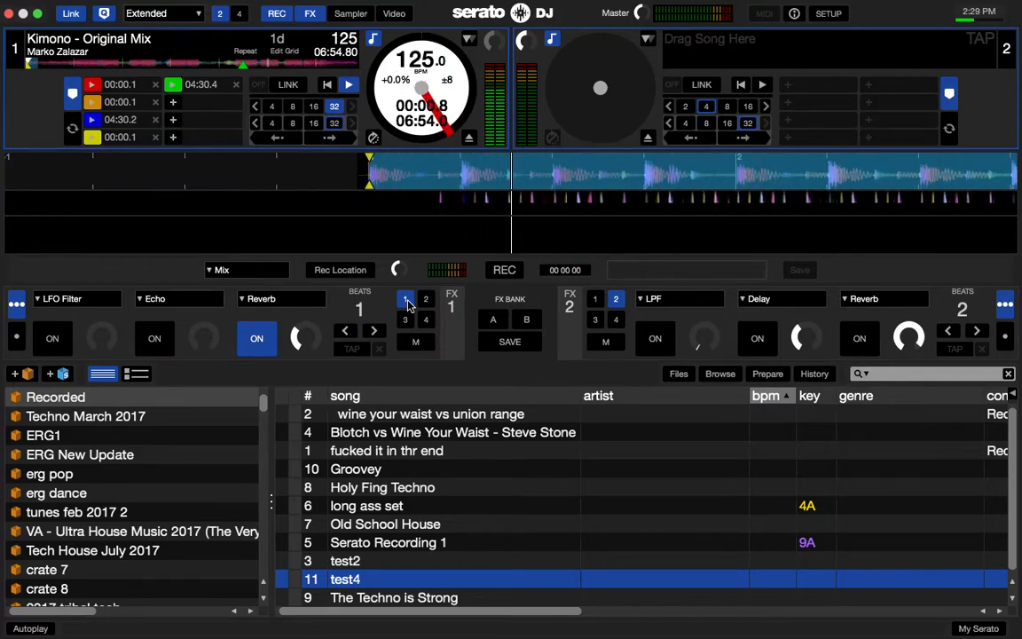
click(157, 341)
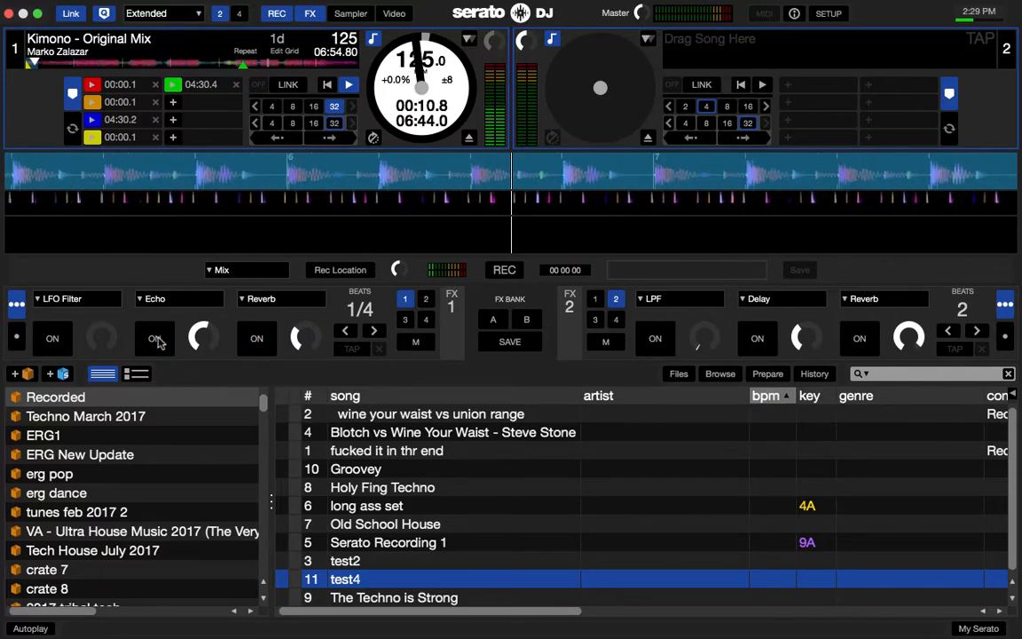
Step: Open the FX setup and activate the purchased Wolf Pack FX in My Serato
click(828, 13)
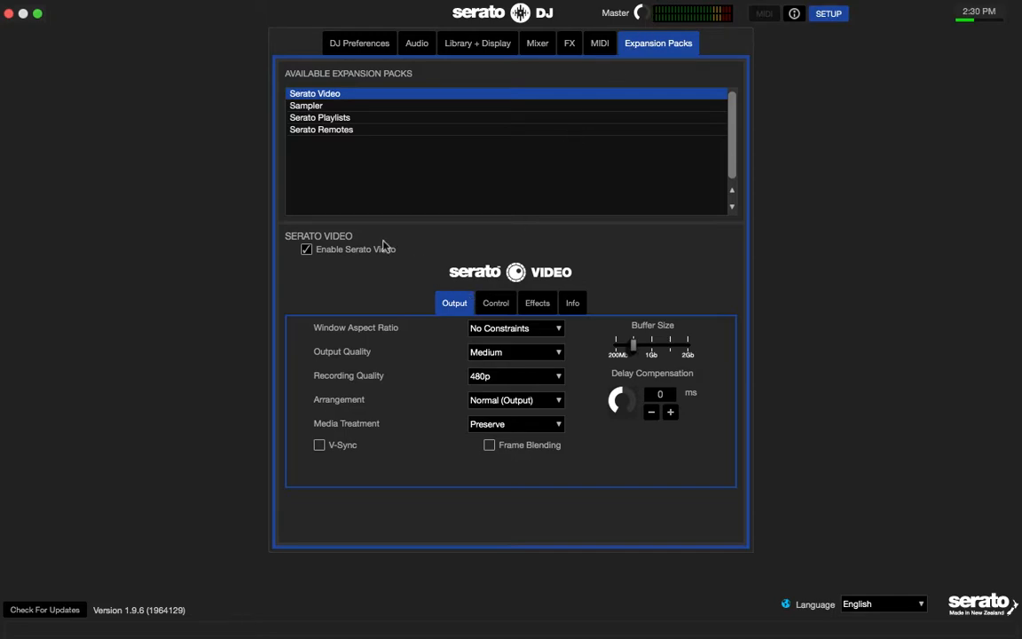
click(569, 42)
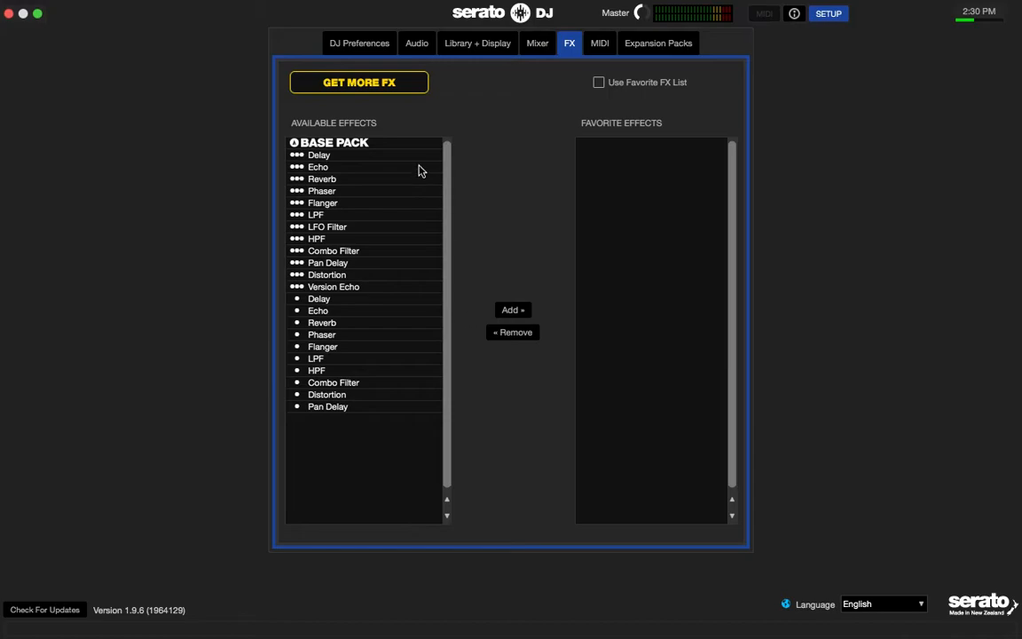
click(367, 90)
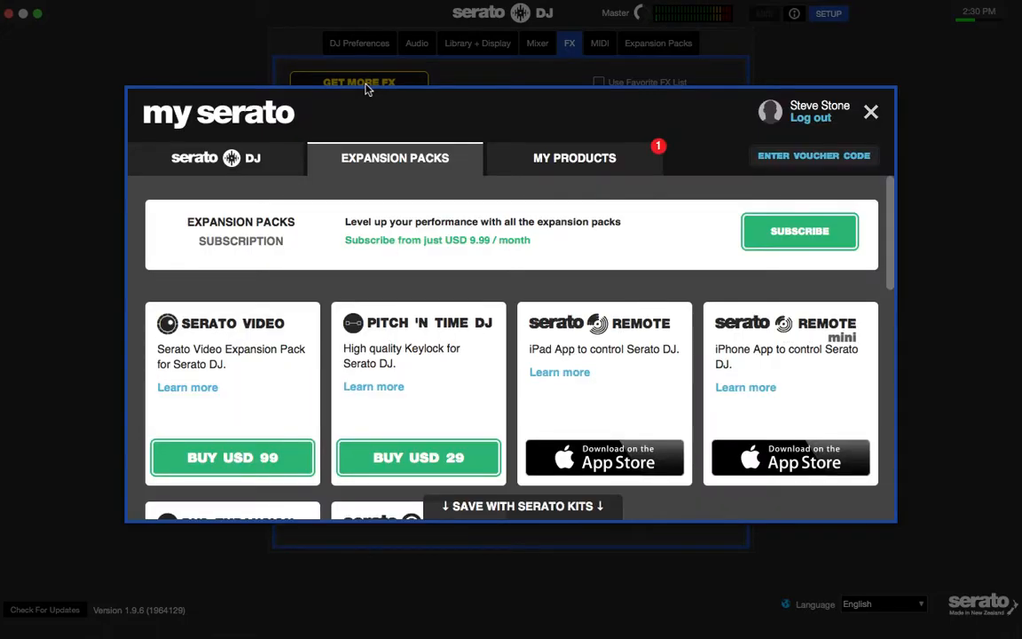
click(578, 162)
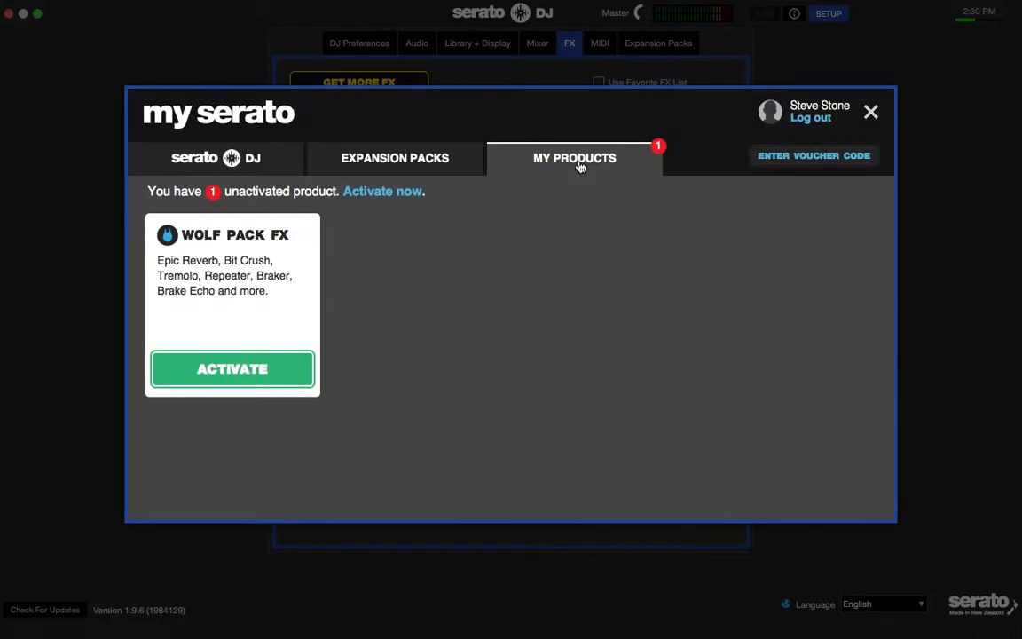
click(233, 370)
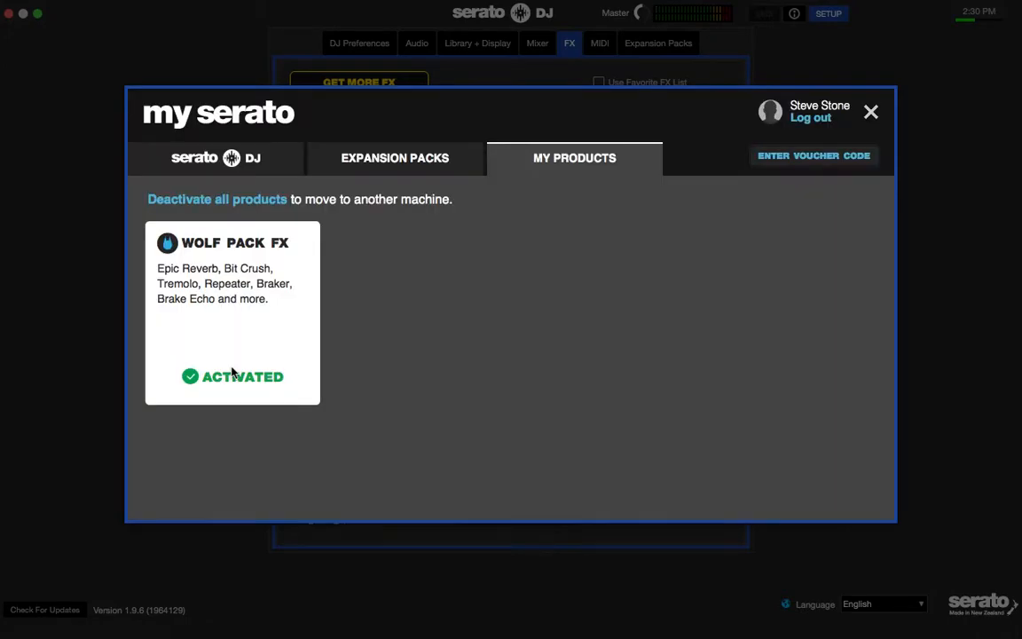
Step: Look through the expansion packs and kits for sale in My Serato, view the Serato DJ page, and return to the decks
click(367, 160)
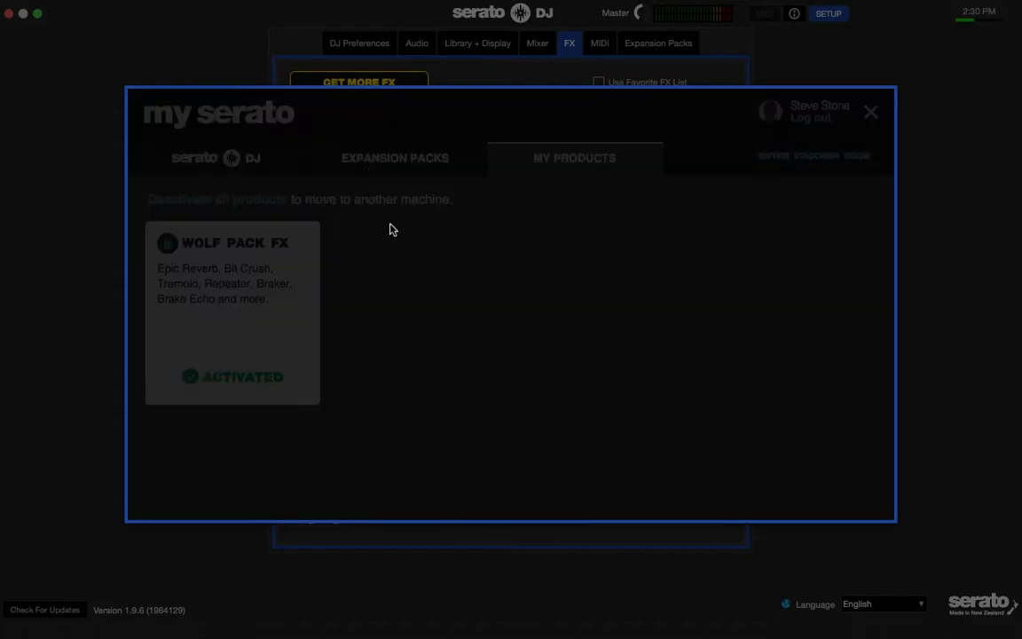
scroll(421, 292, down, 10)
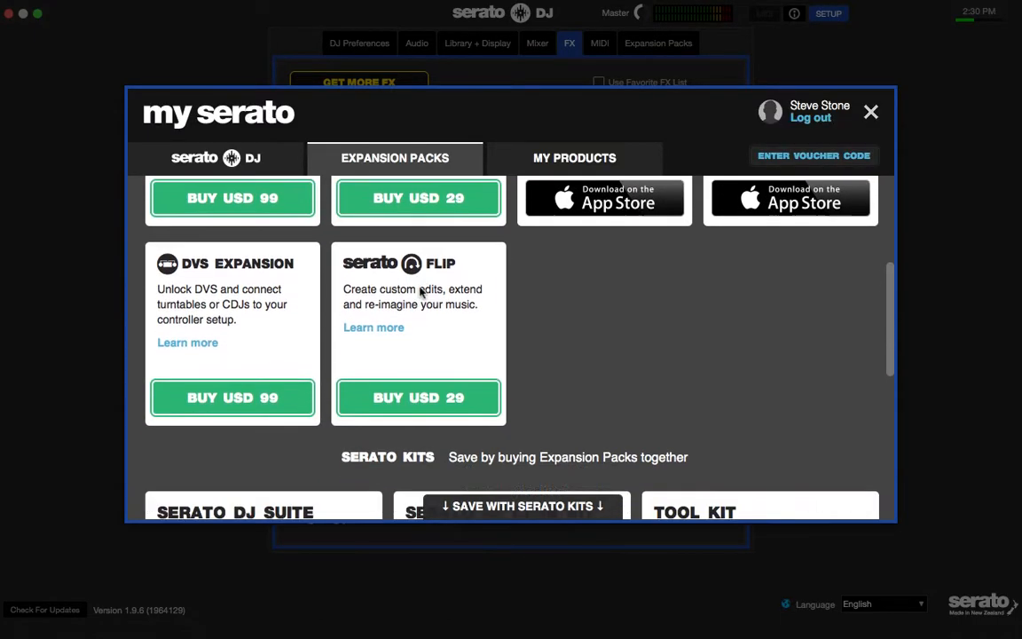
scroll(421, 292, down, 3)
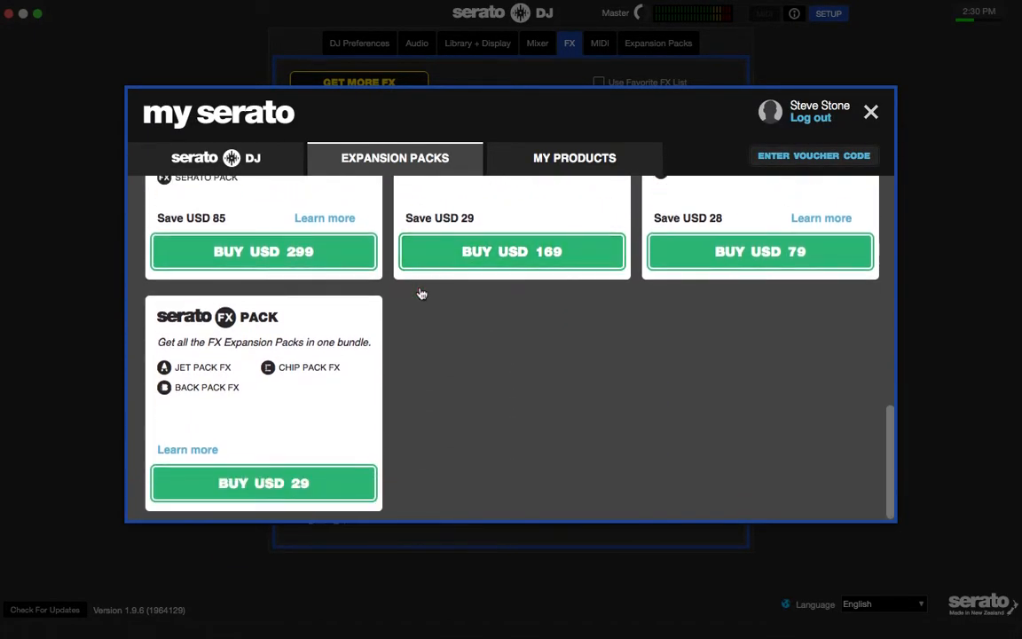
scroll(422, 292, up, 6)
scroll(422, 292, down, 5)
scroll(413, 376, up, 10)
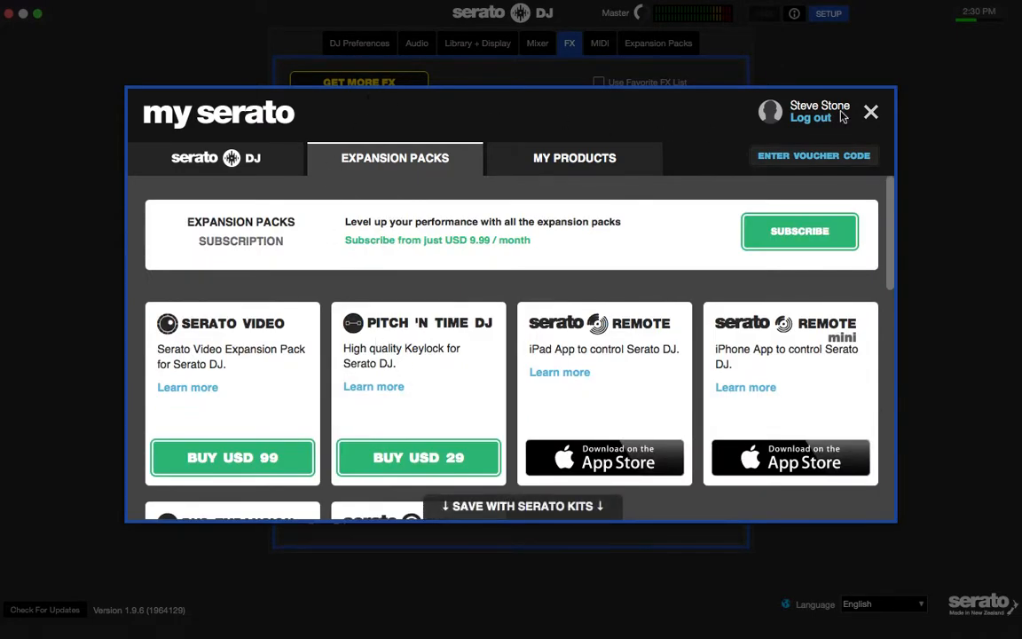
click(194, 166)
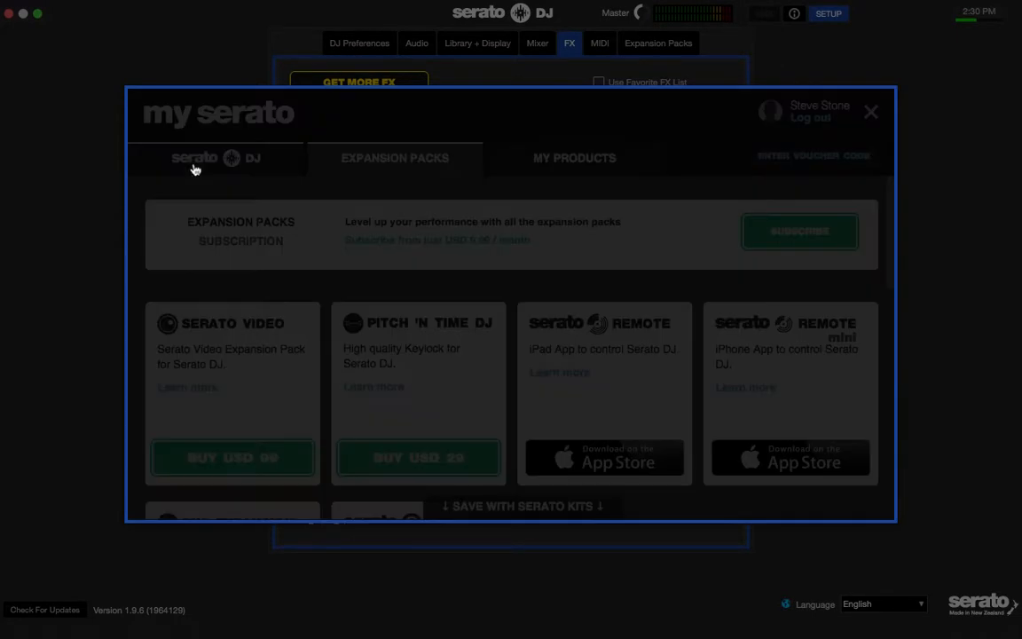
click(869, 111)
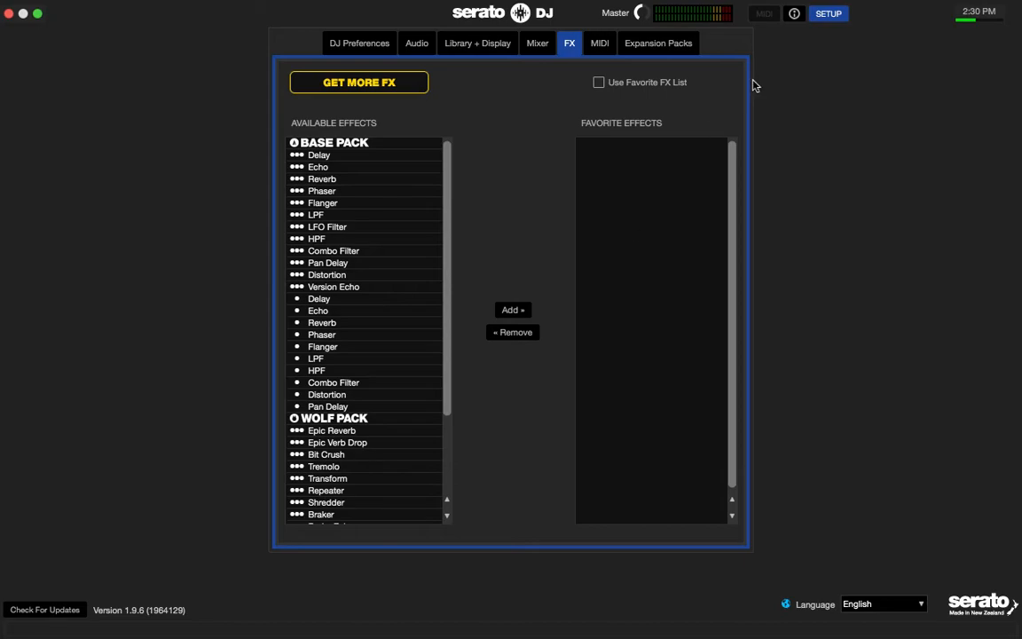
click(828, 14)
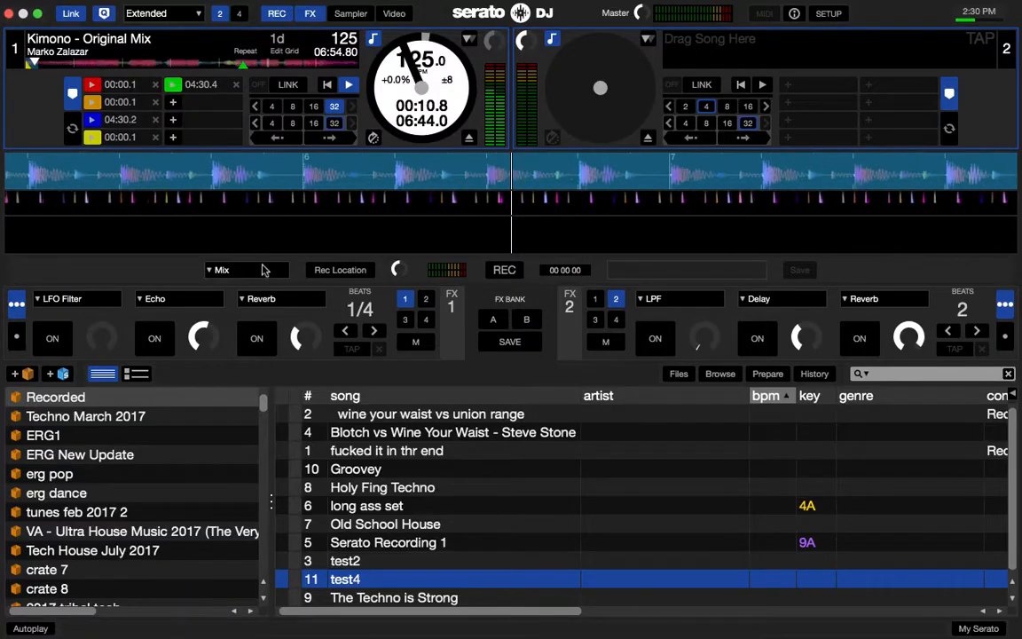
Step: Load Brake Echo into the third slot of FX 1, then replace it with Echo Out
click(245, 300)
scroll(258, 390, down, 5)
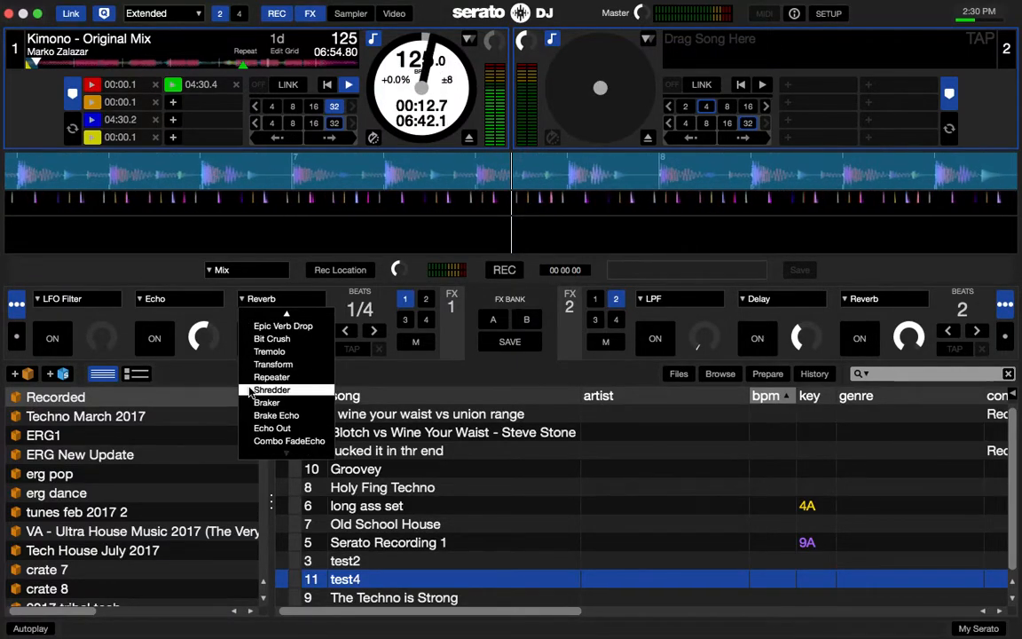
click(269, 416)
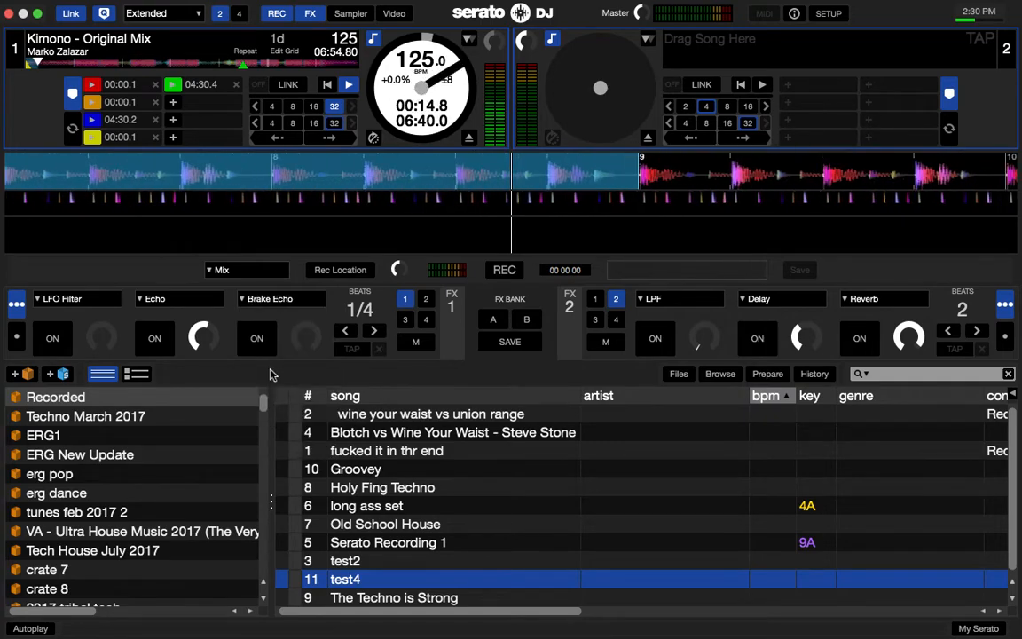
click(243, 301)
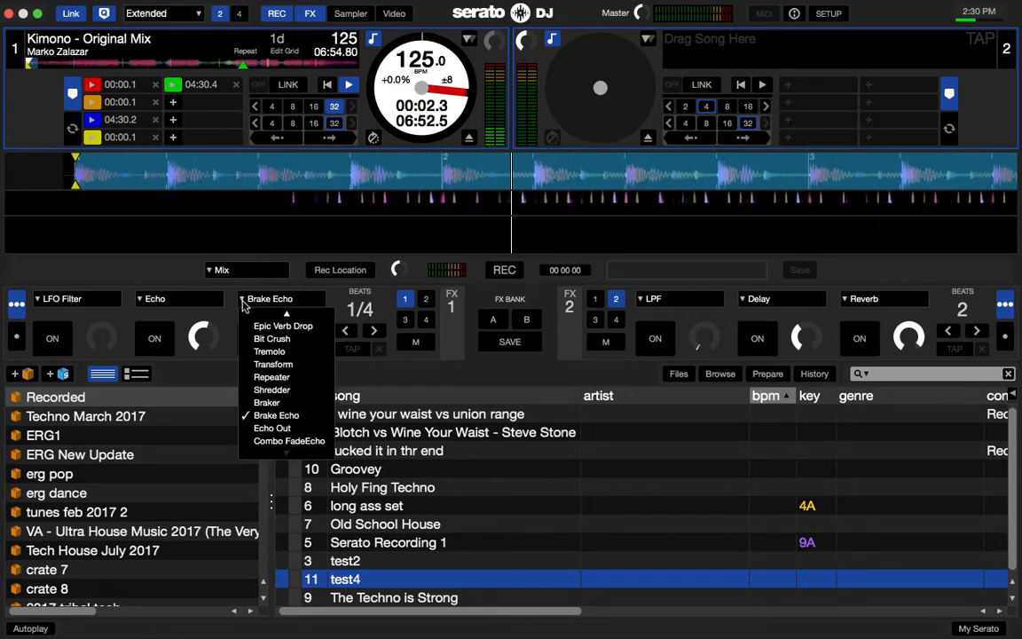
click(266, 428)
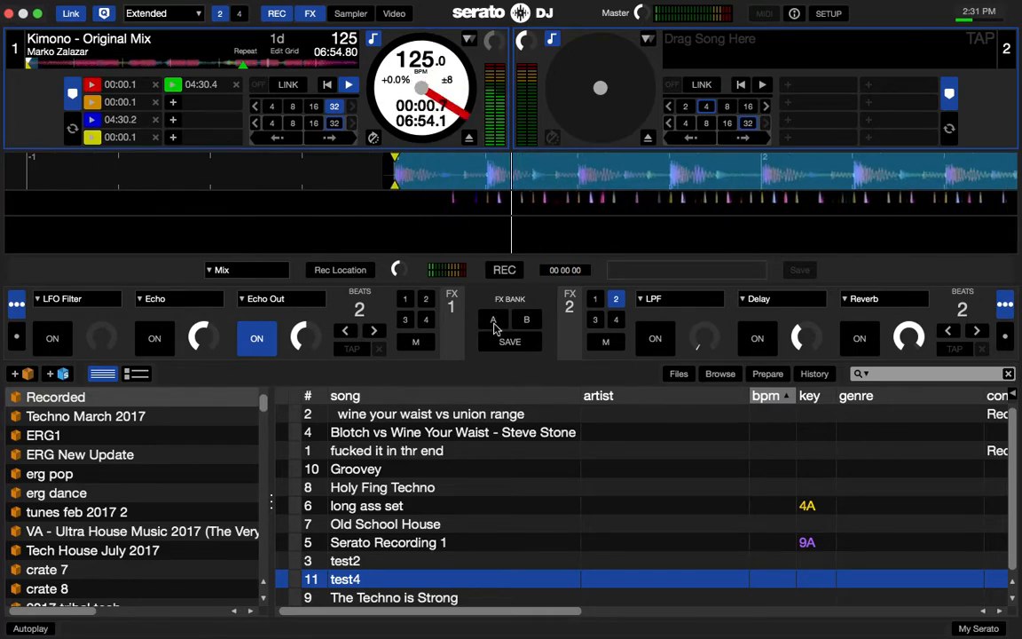
Step: Load FX bank A, compare it with bank B, and return to bank A
click(495, 327)
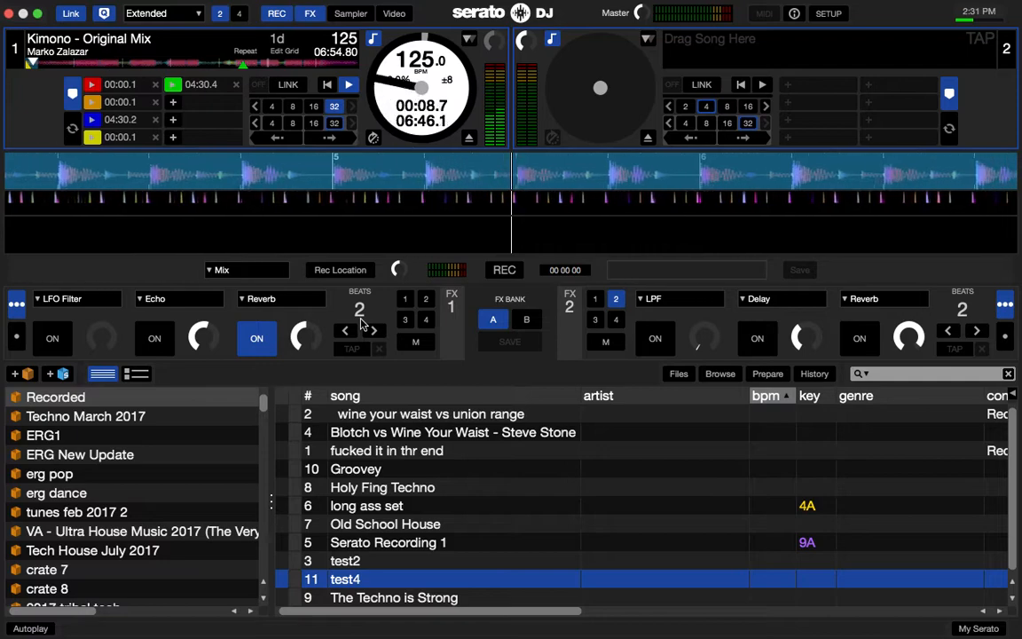
click(530, 323)
click(490, 323)
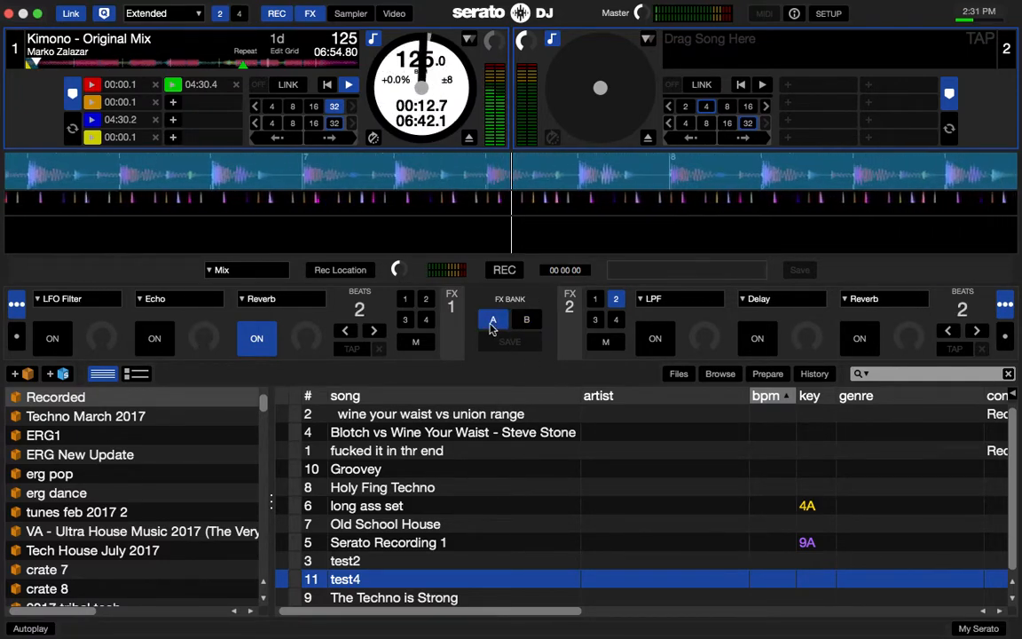
click(526, 321)
click(493, 321)
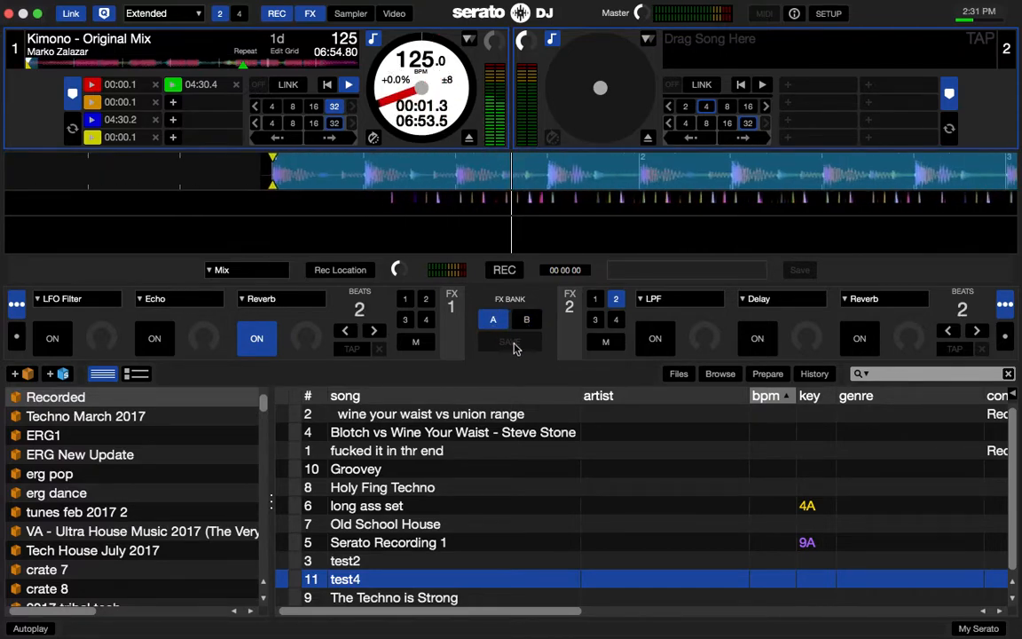
Step: Load FX bank B, change the third slot of FX 1 to Distortion, and save the setup to bank B
click(527, 321)
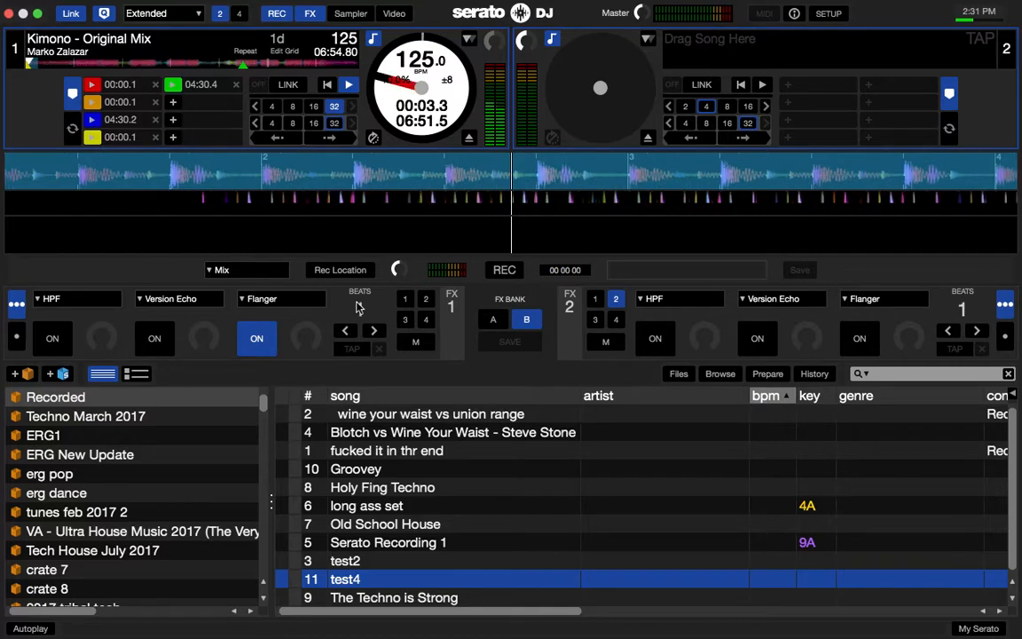
click(257, 299)
click(273, 402)
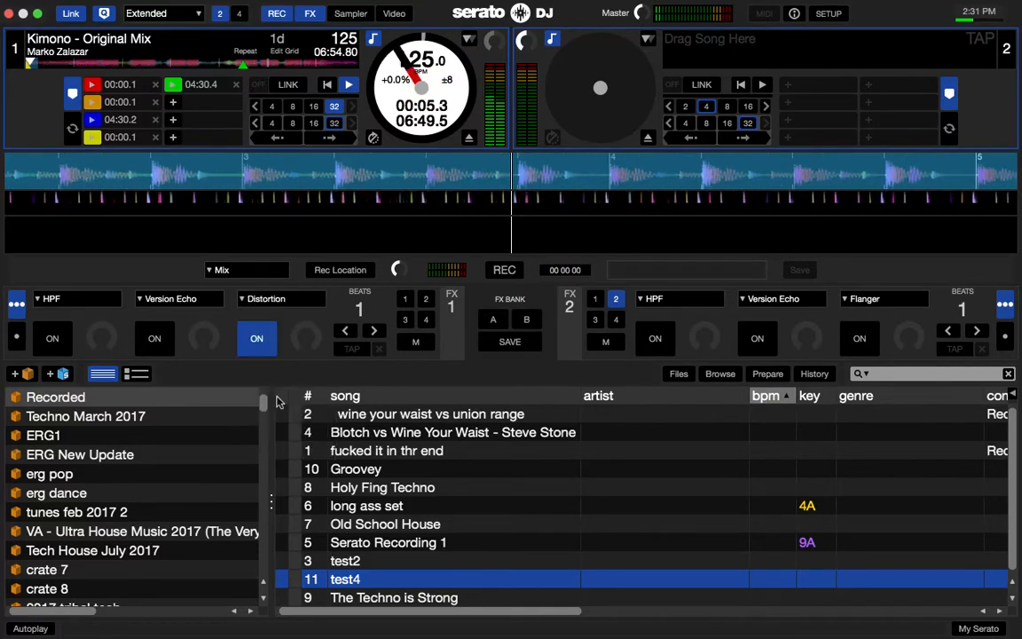
click(510, 343)
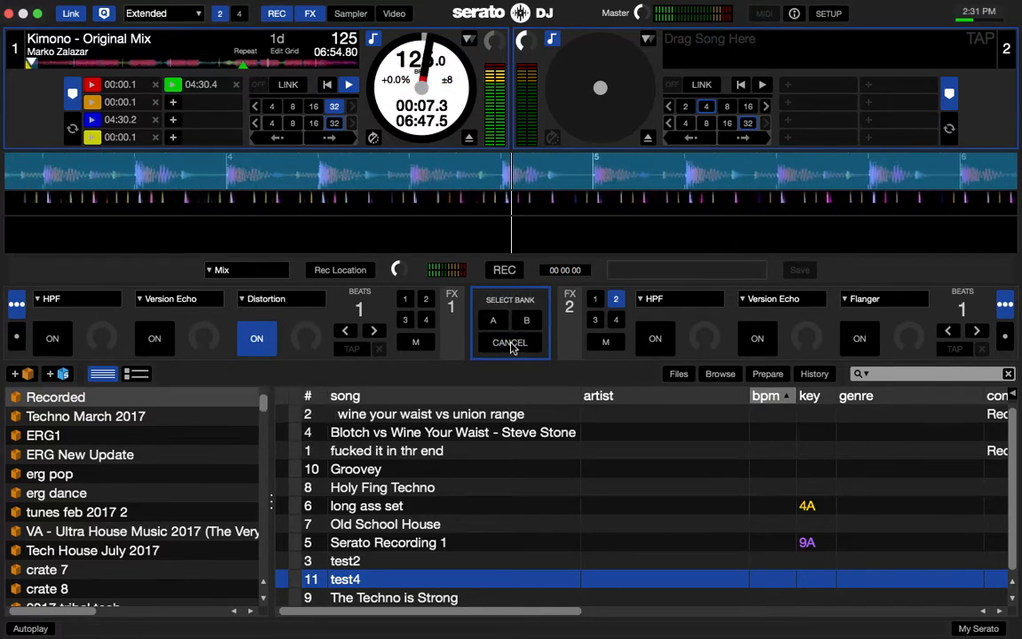
click(529, 322)
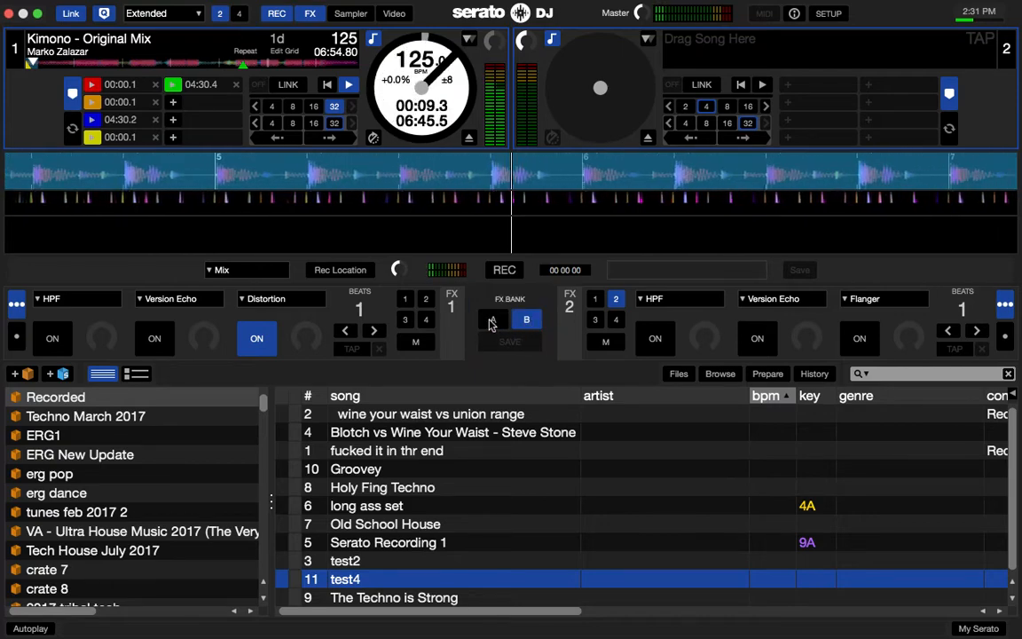
Step: Switch back and forth between FX bank A and the updated bank B, ending on bank A
click(493, 320)
click(528, 322)
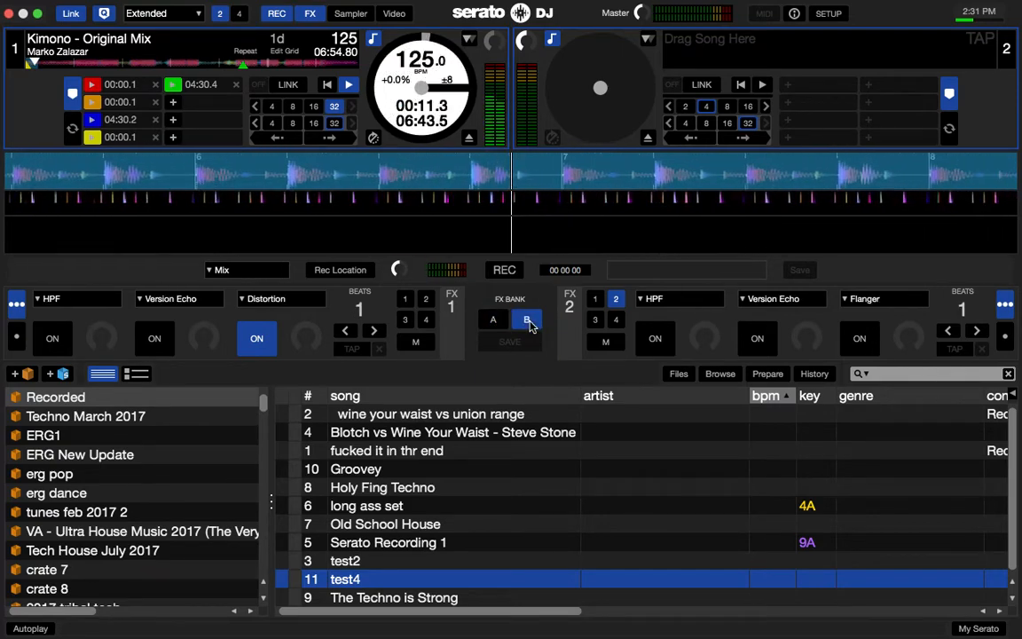
click(493, 321)
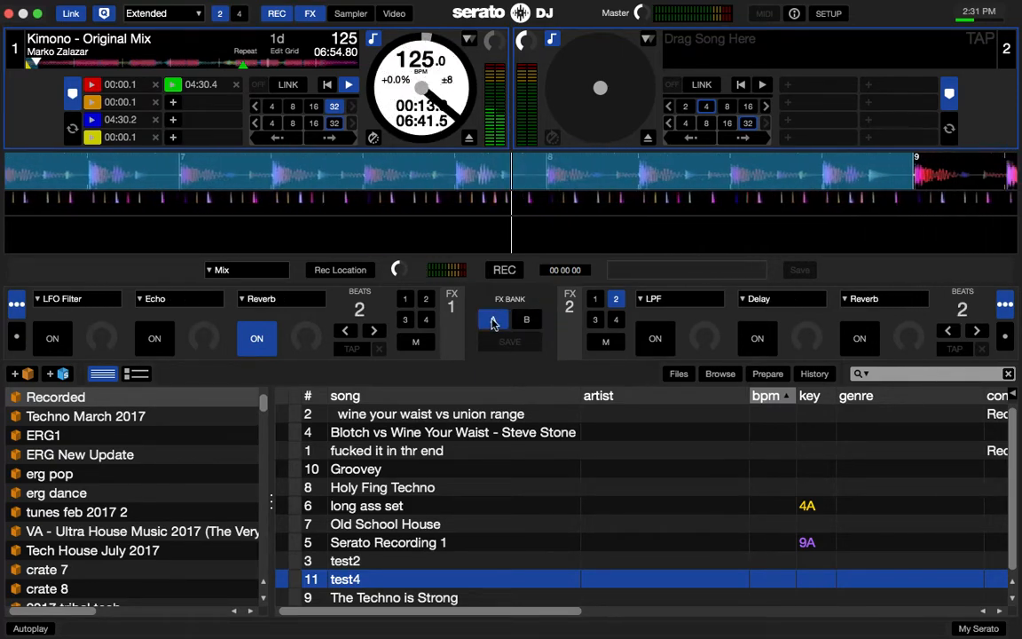
click(527, 321)
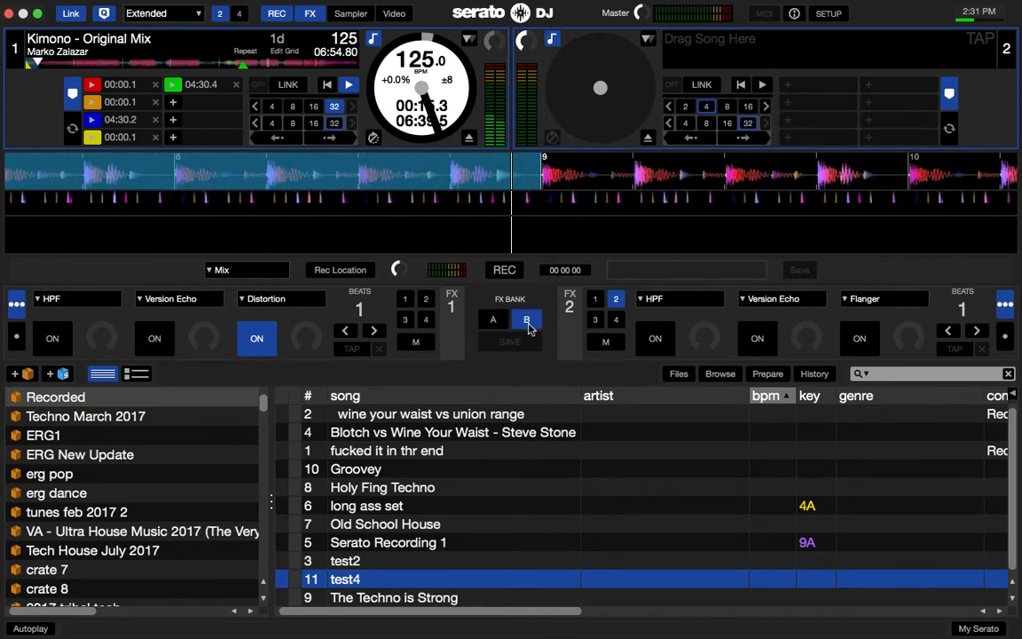
click(493, 321)
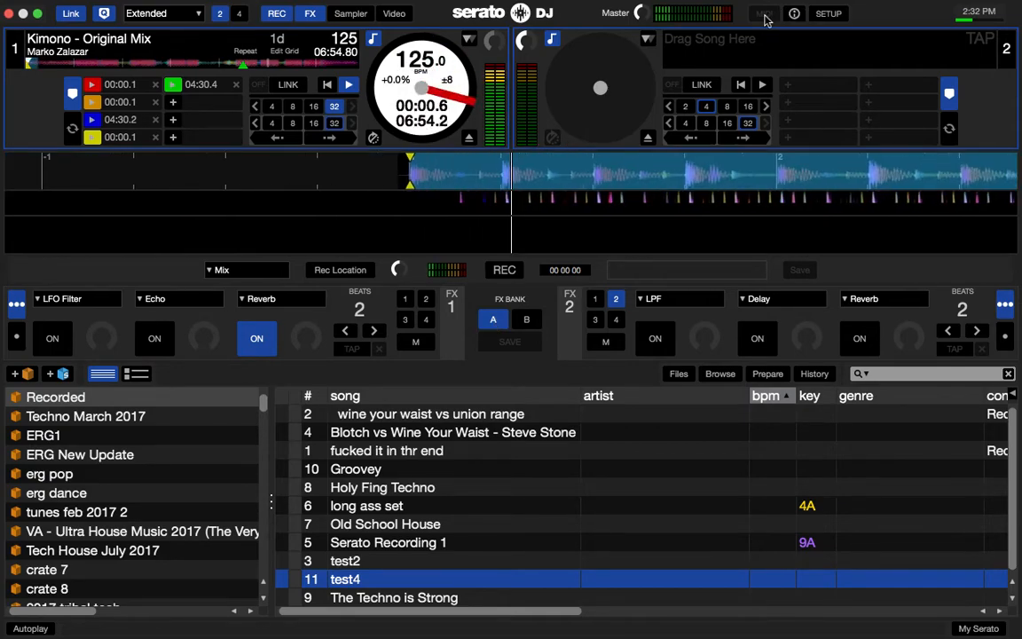
Step: View the overview of playback and library keyboard shortcuts and close it
click(796, 15)
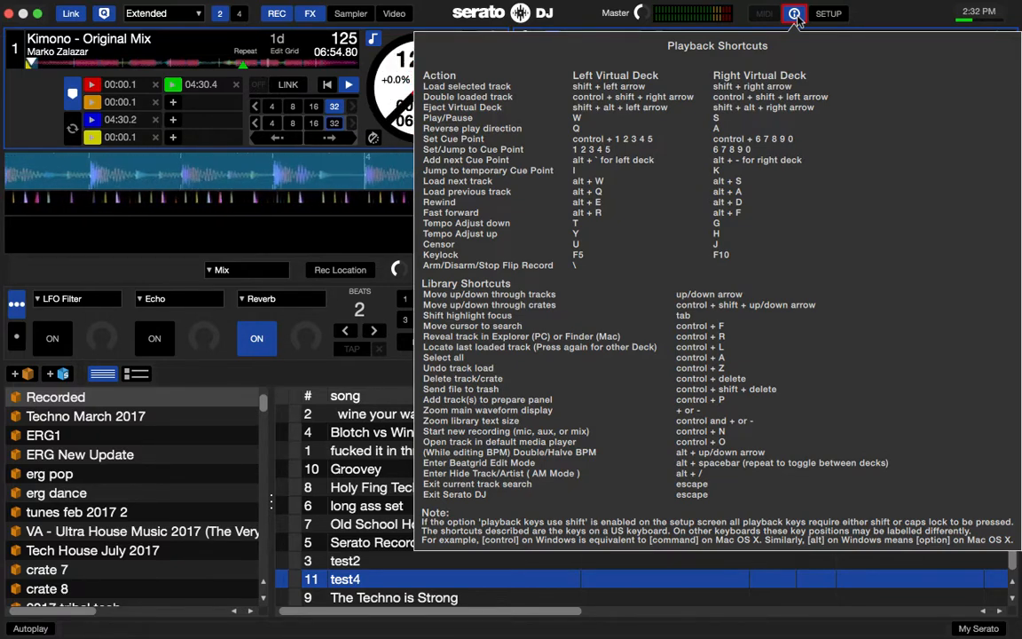
click(796, 15)
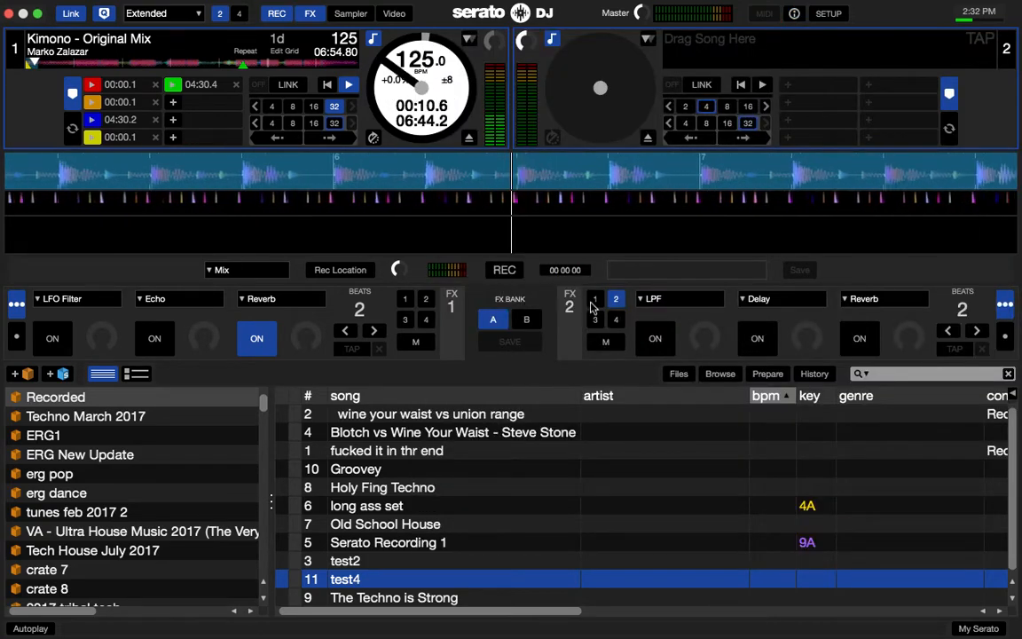
Step: Look through the library's list of crates and return to its beginning
scroll(151, 481, up, 3)
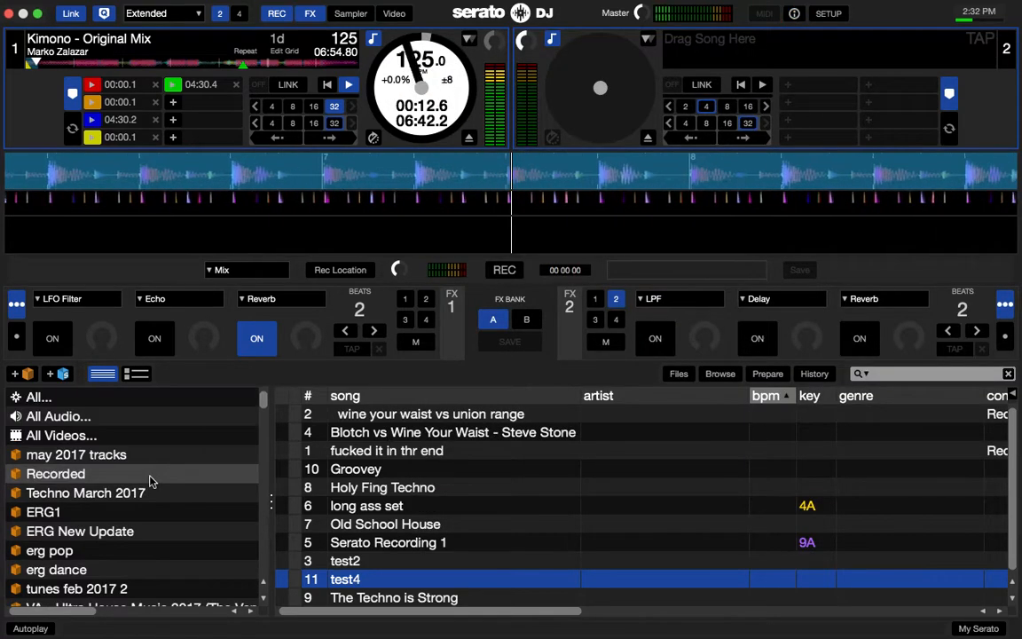
scroll(151, 481, down, 15)
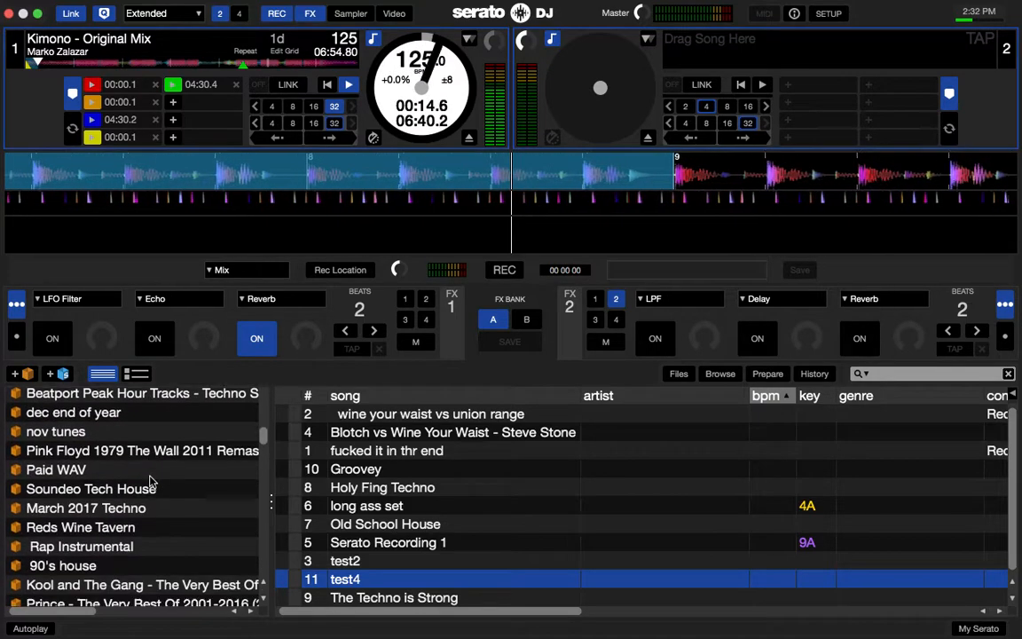
scroll(151, 482, up, 15)
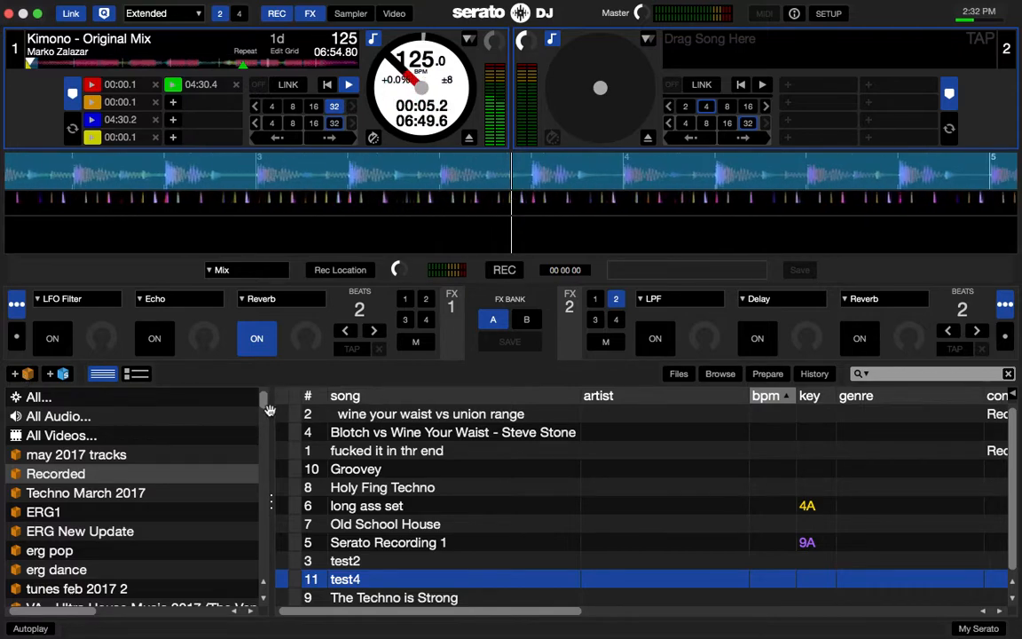
Step: Add a new regular crate at the end of the crate list and name it "test crate"
scroll(267, 527, down, 10)
scroll(266, 527, down, 5)
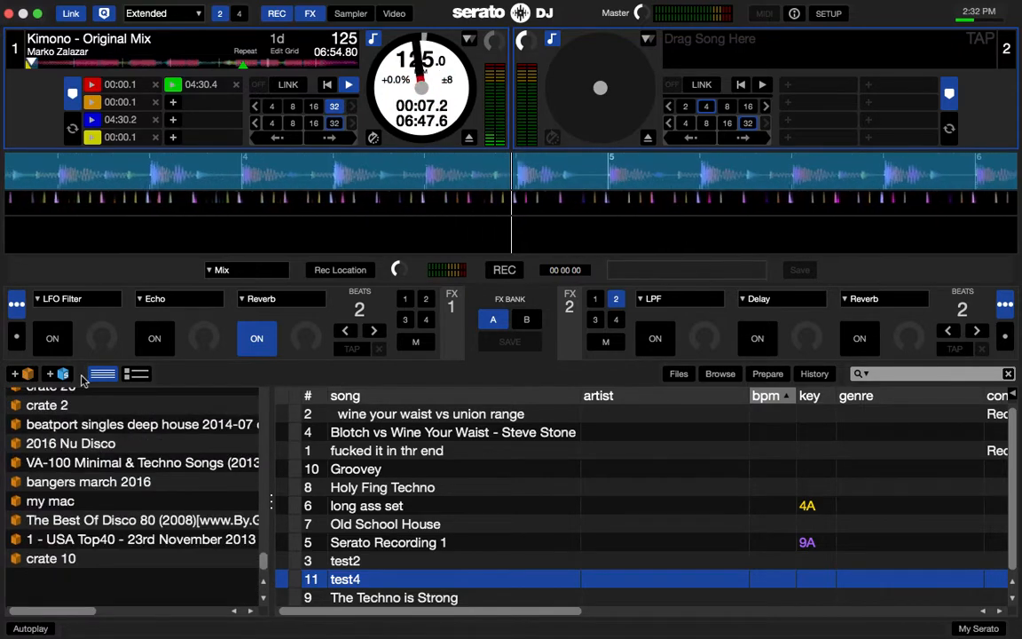
click(20, 375)
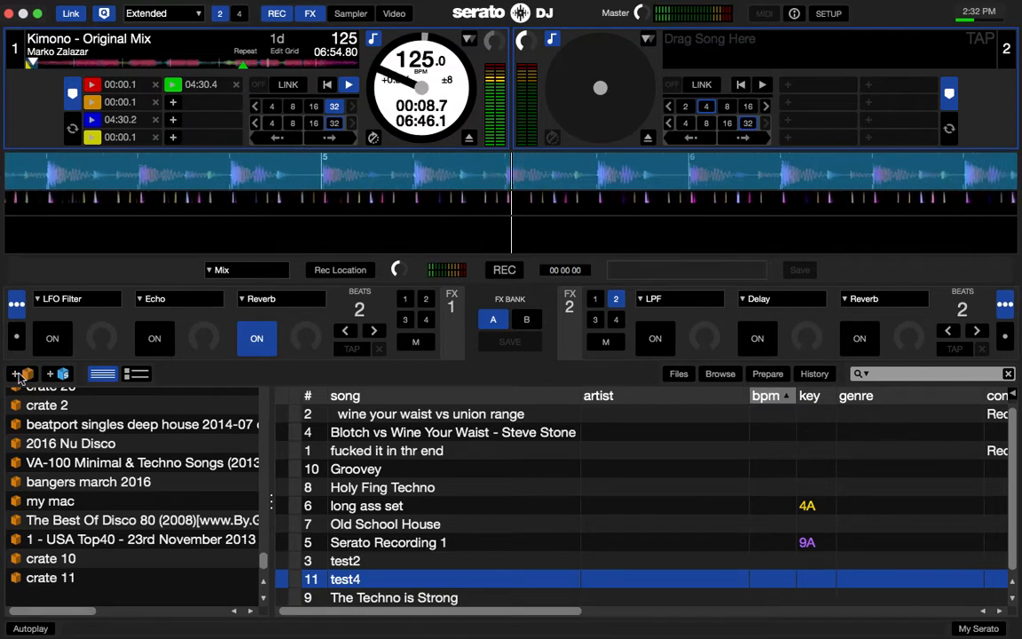
click(53, 579)
click(54, 578)
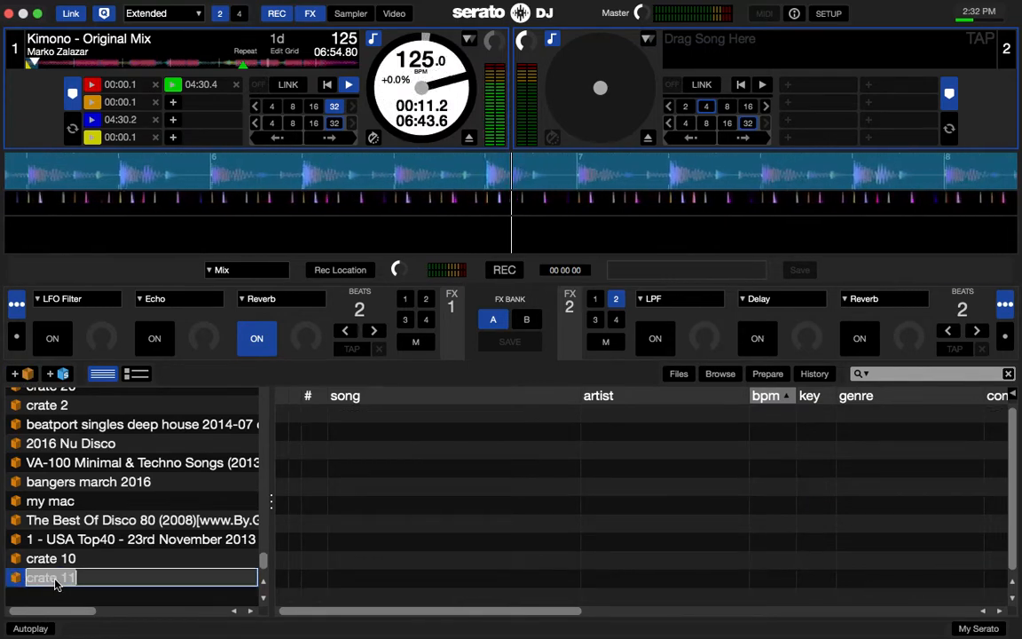
text(test)
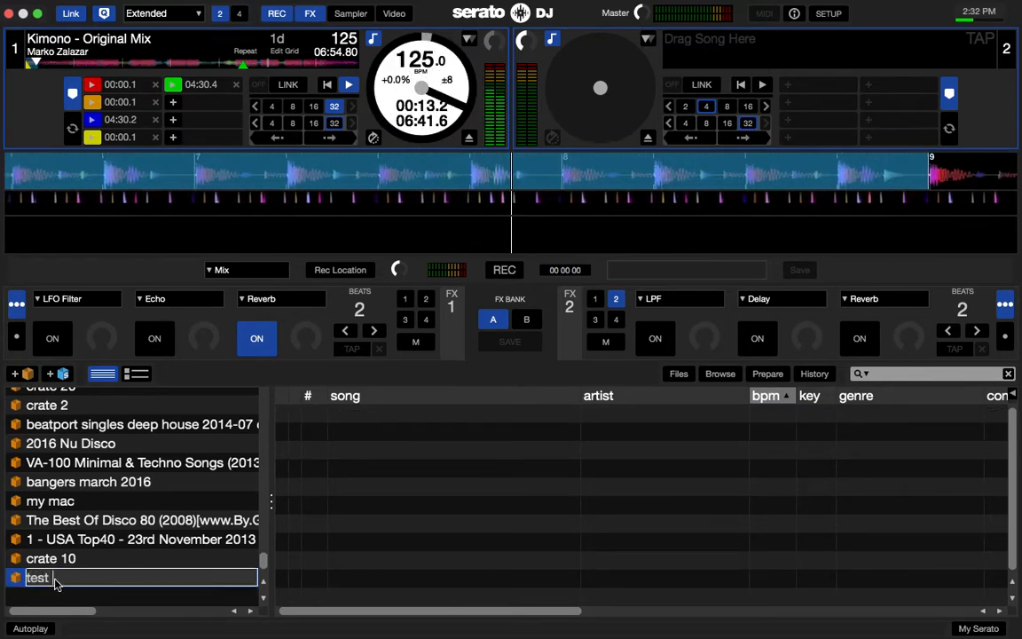
text( crate)
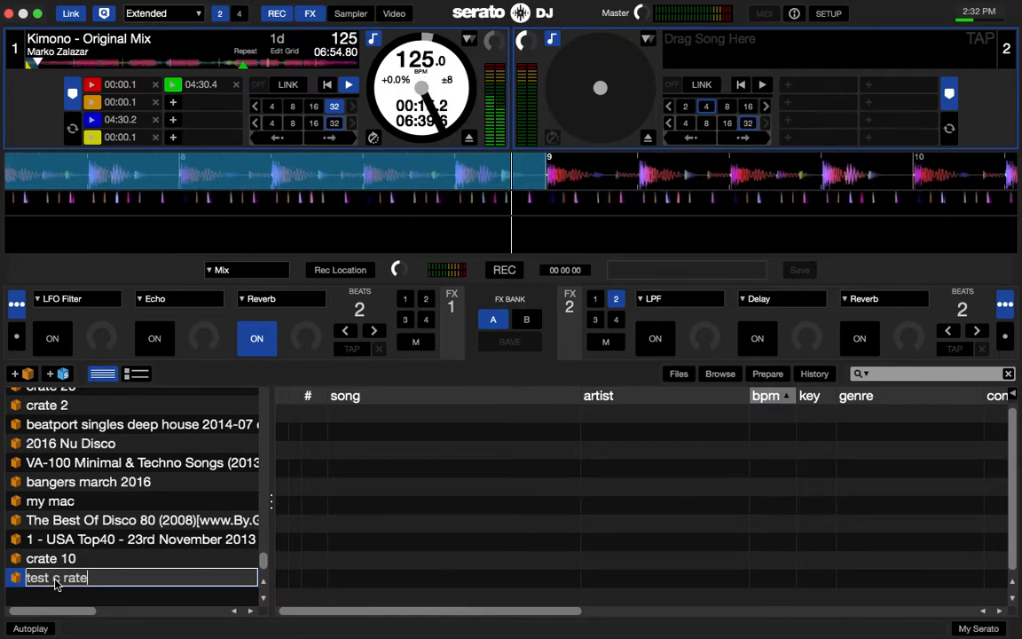
click(64, 583)
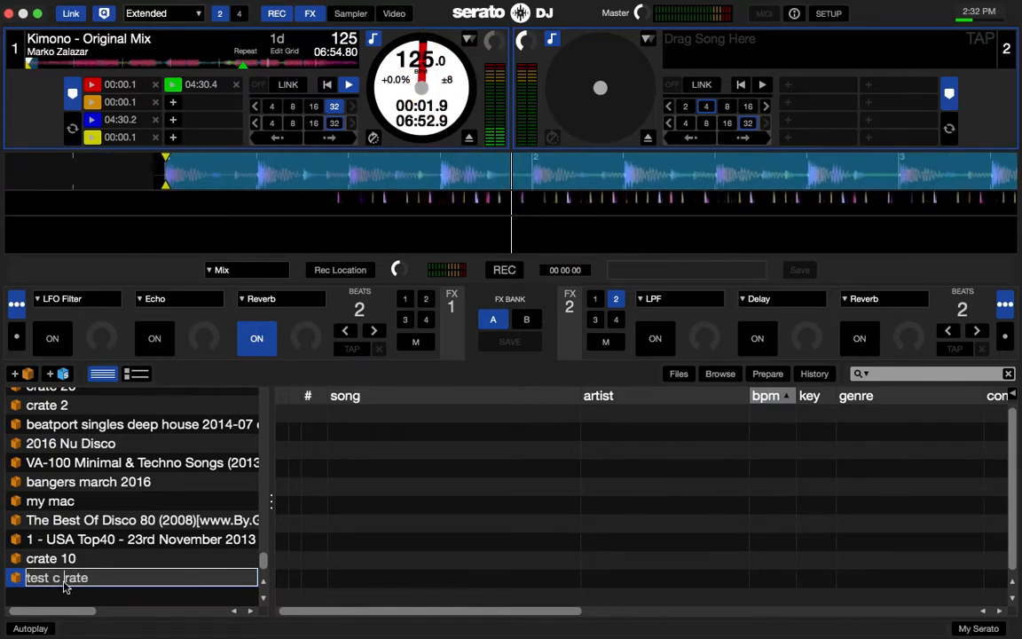
click(98, 582)
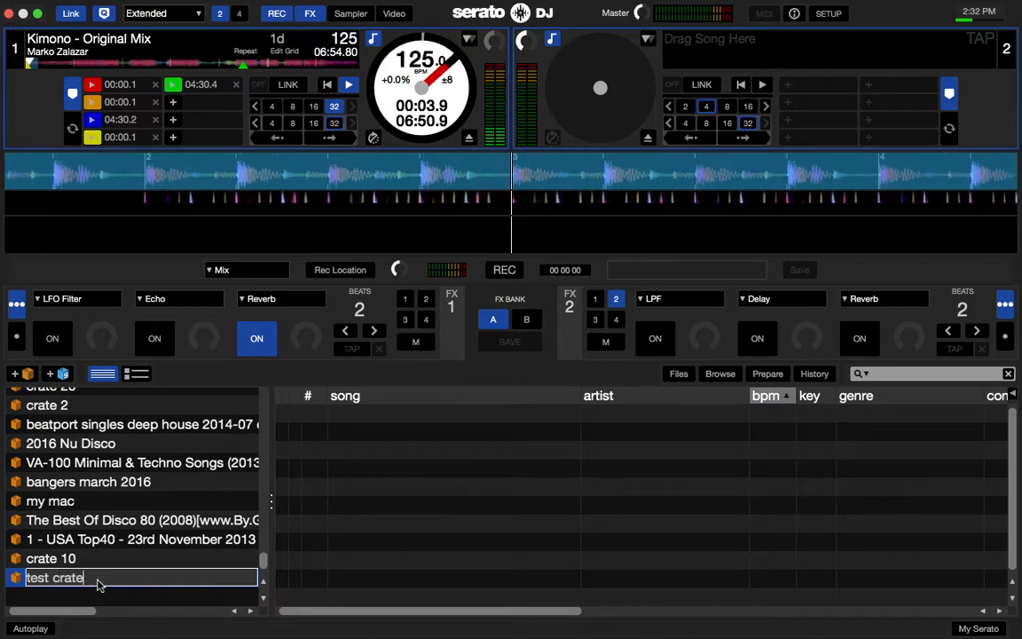
key(Return)
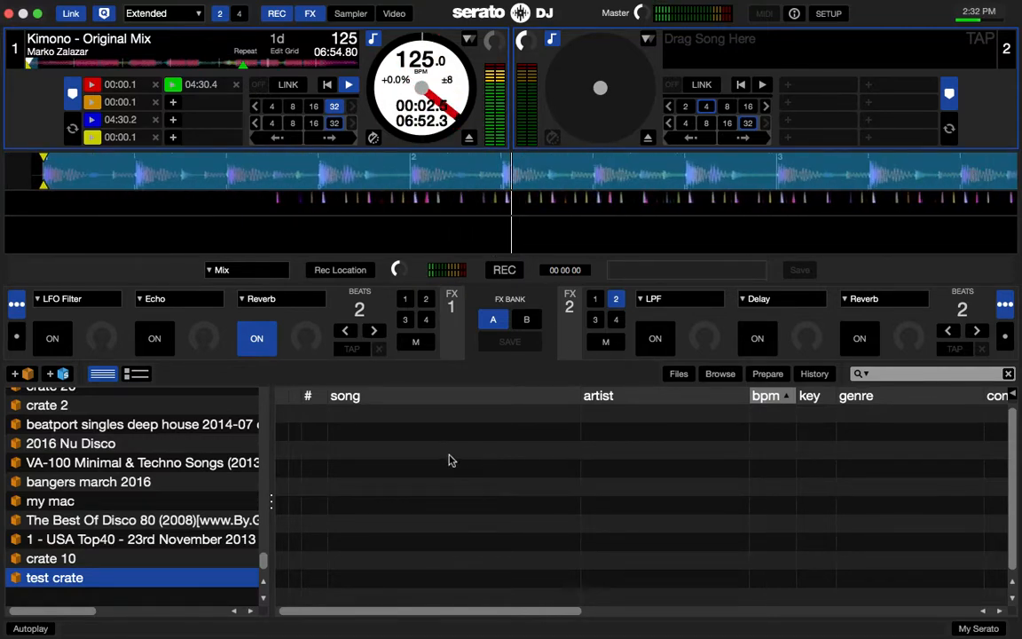
Step: In crate 10, narrow the song and artist columns and open the comment of Shadow Army for editing
click(64, 560)
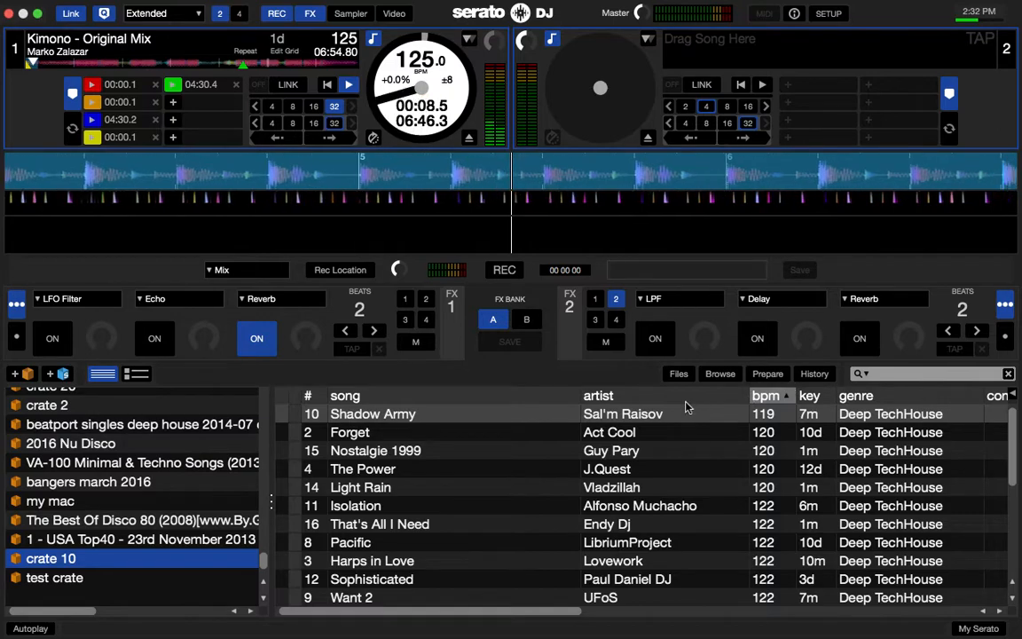
drag(581, 396, 463, 405)
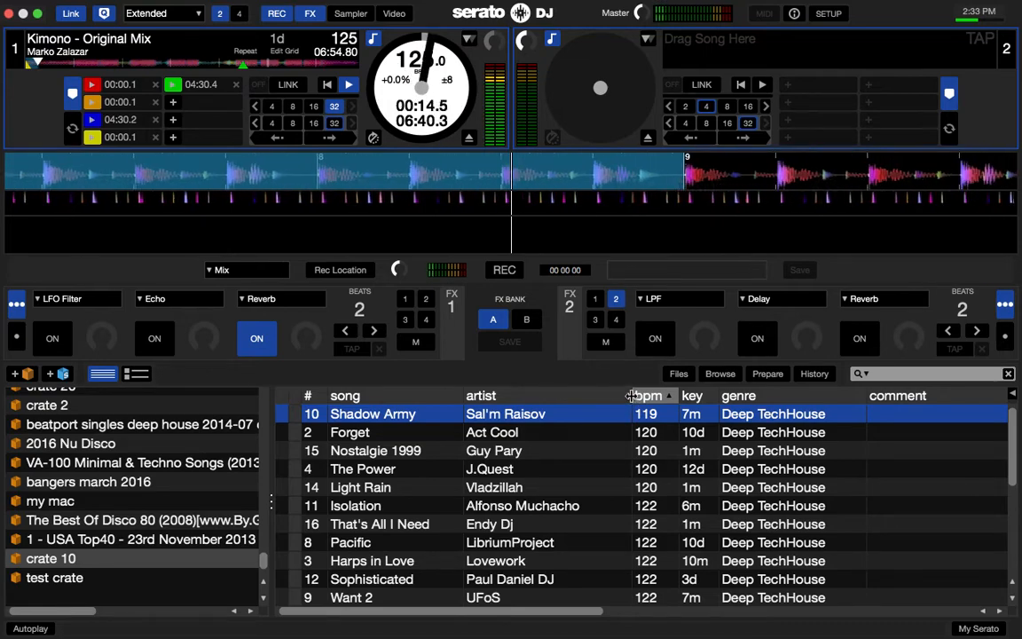
drag(632, 396, 574, 395)
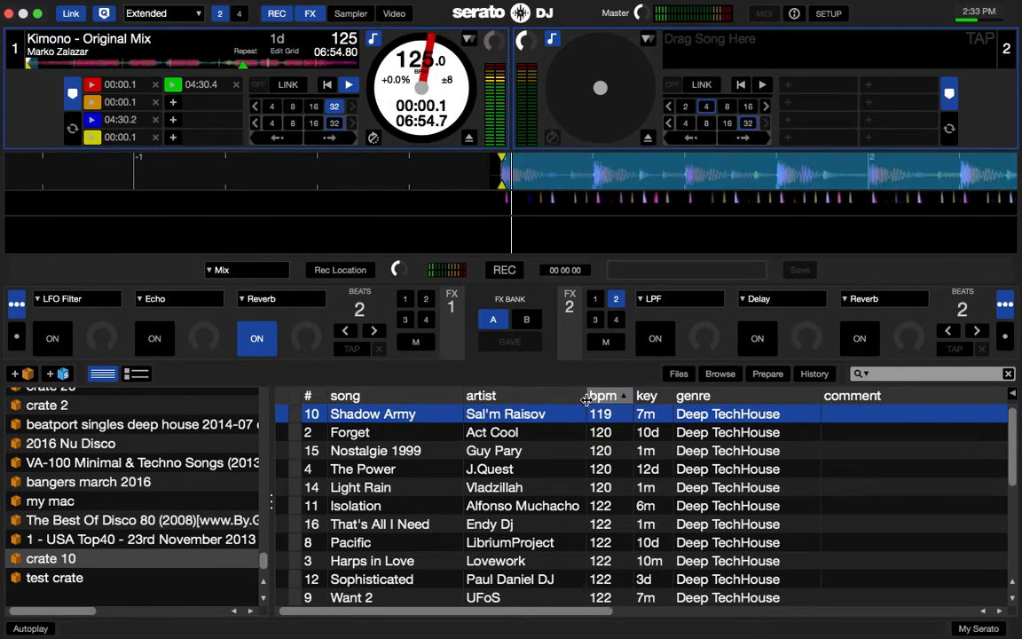
click(872, 422)
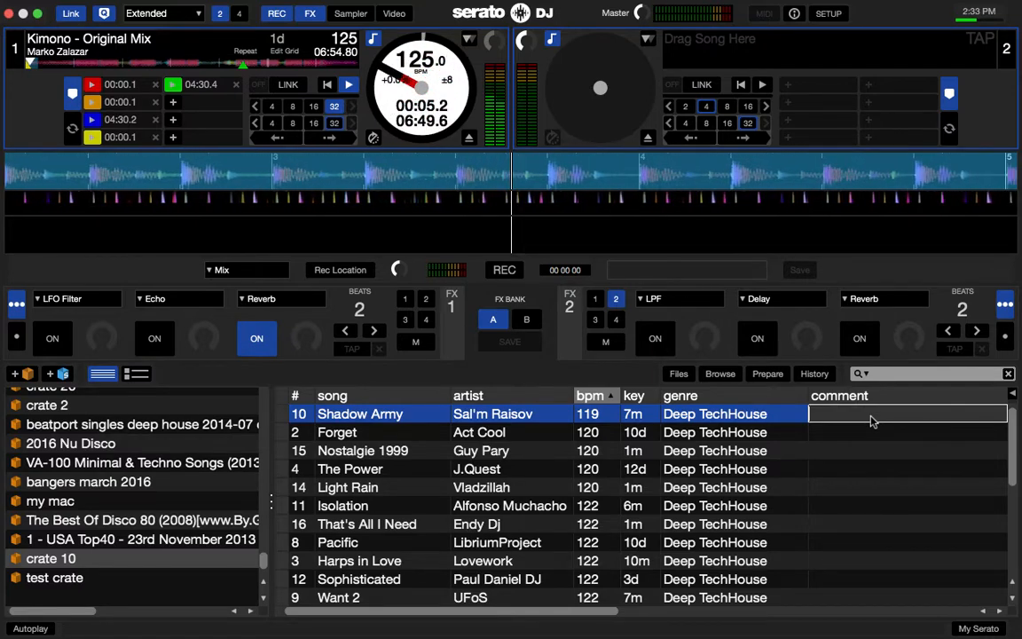
text(whate)
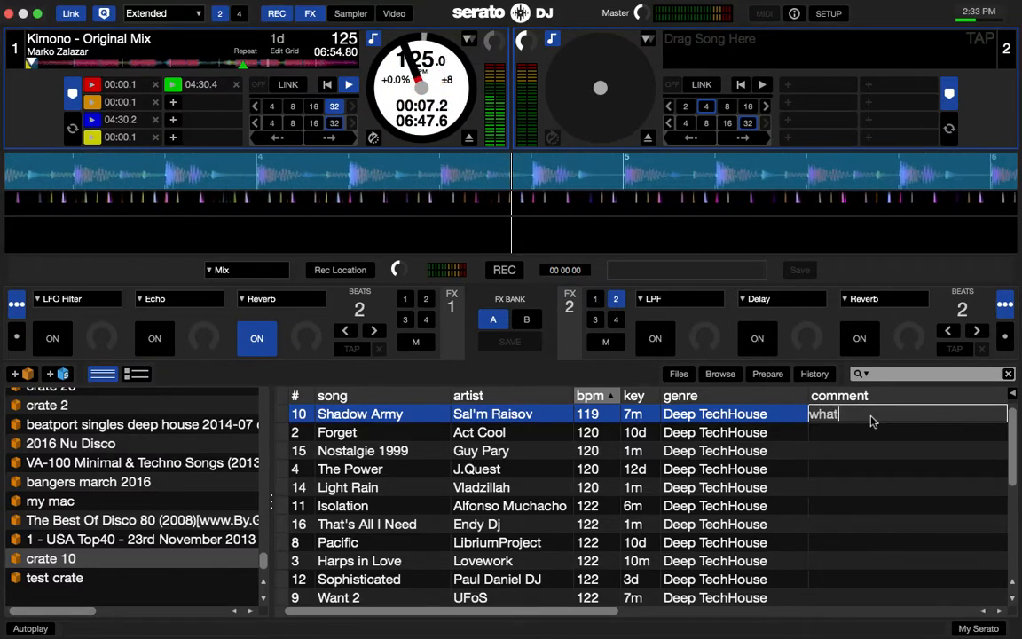
key(BackSpace)
key(BackSpace)
key(BackSpace)
key(BackSpace)
key(BackSpace)
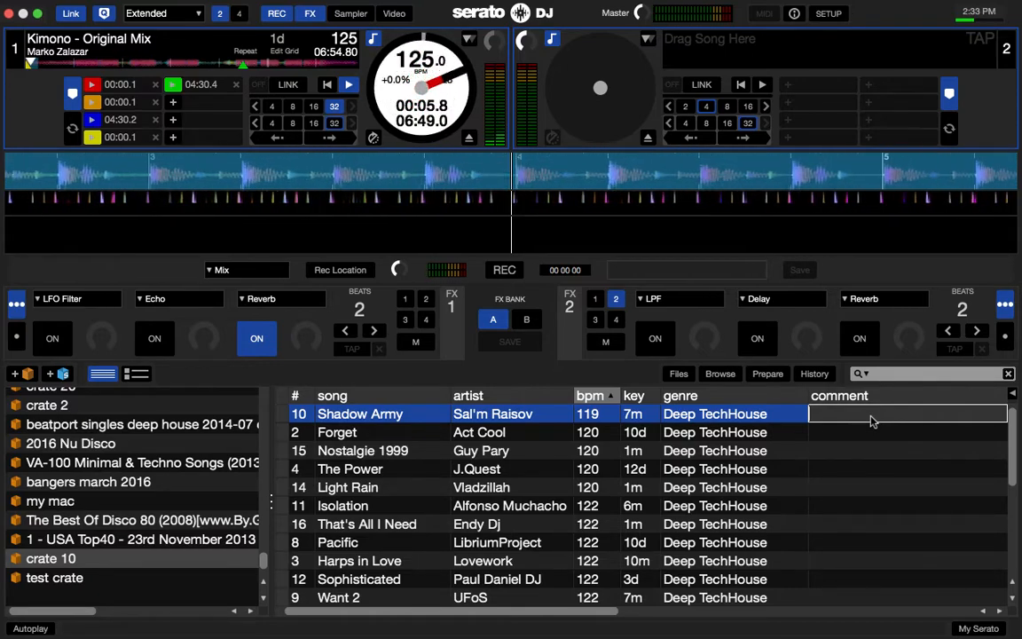
Step: Enter the comment "aaa" for the songs Shadow Army, Light Rain and Harps in Love in crate 10
text(aaa)
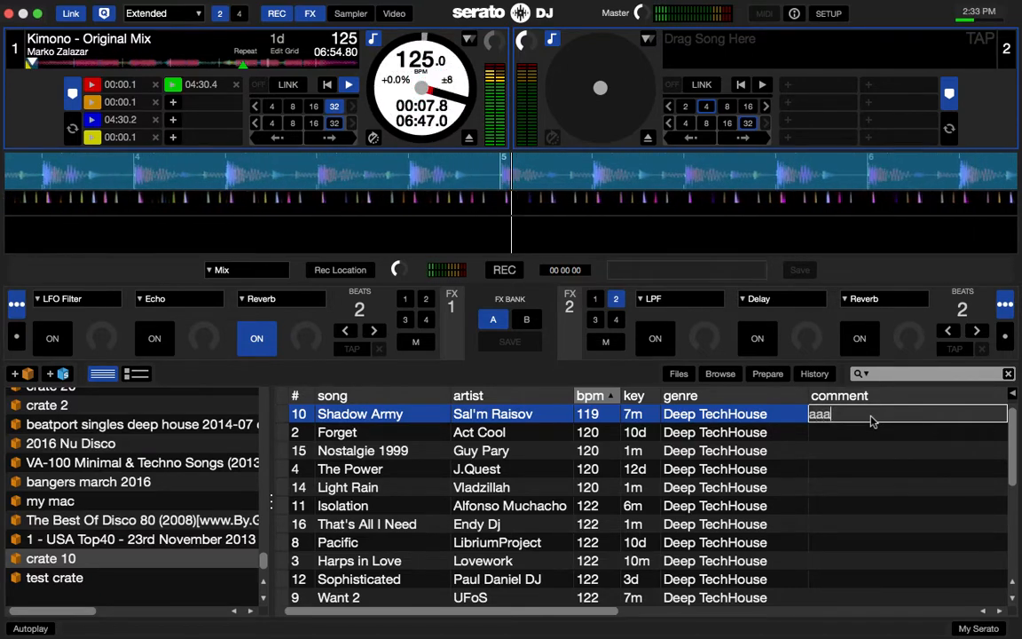
key(Return)
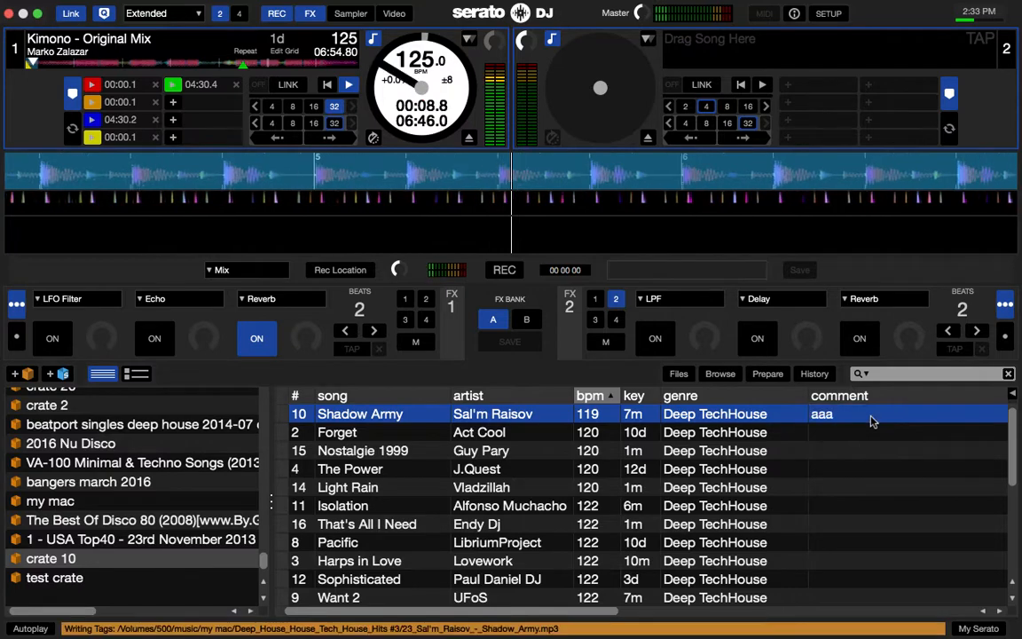
click(834, 493)
click(834, 493)
text(aaa)
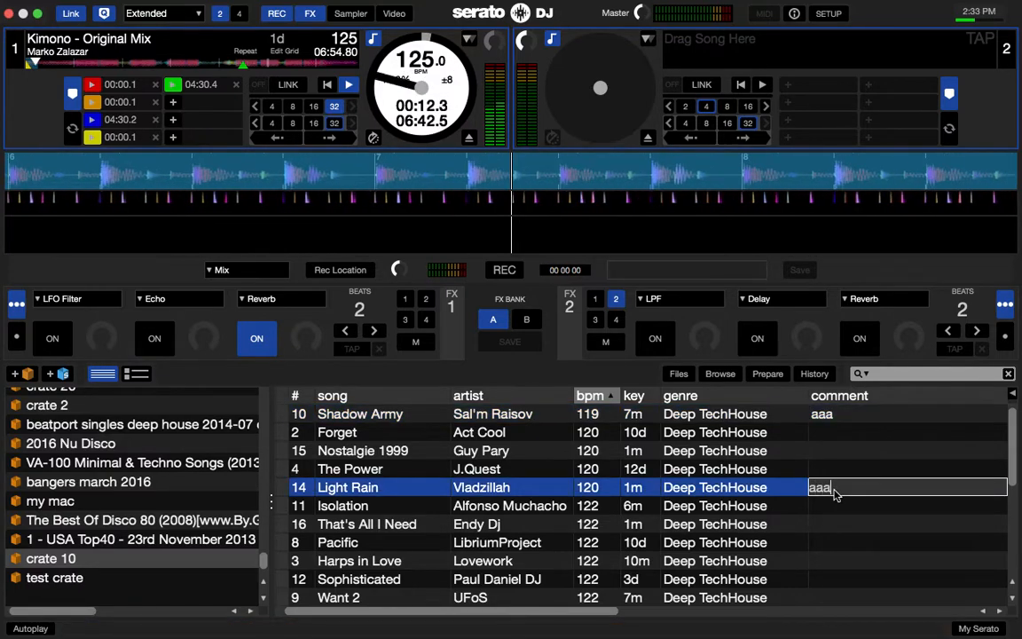
key(Return)
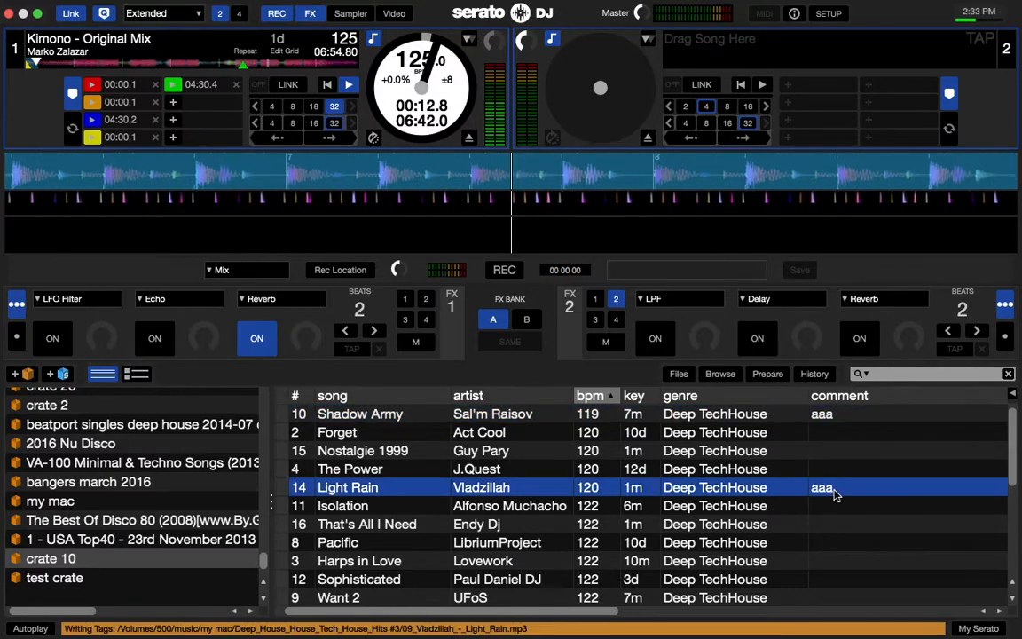
click(840, 561)
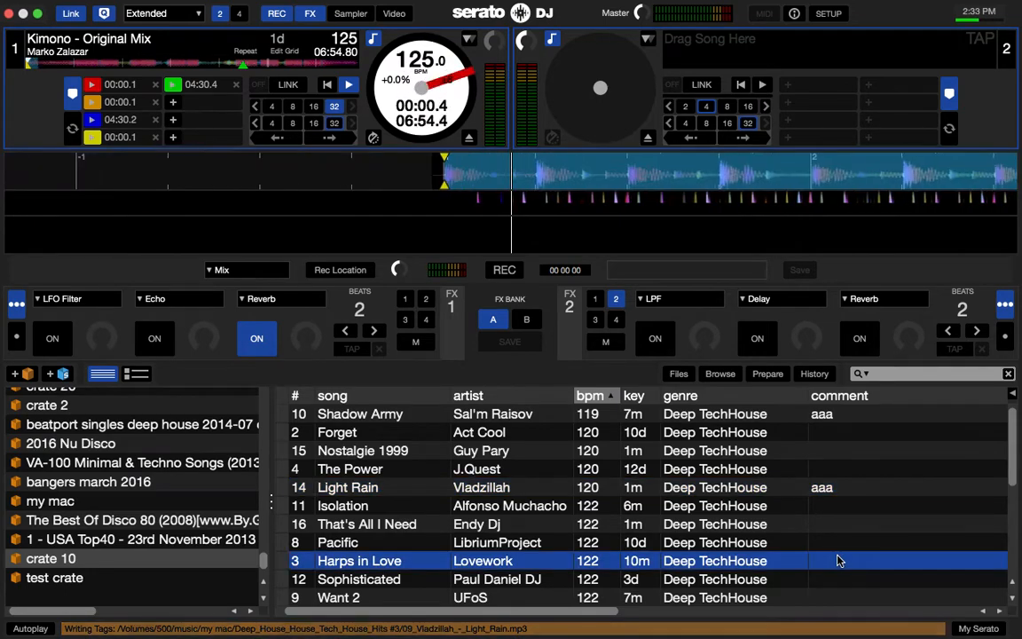
click(840, 561)
text(aaa)
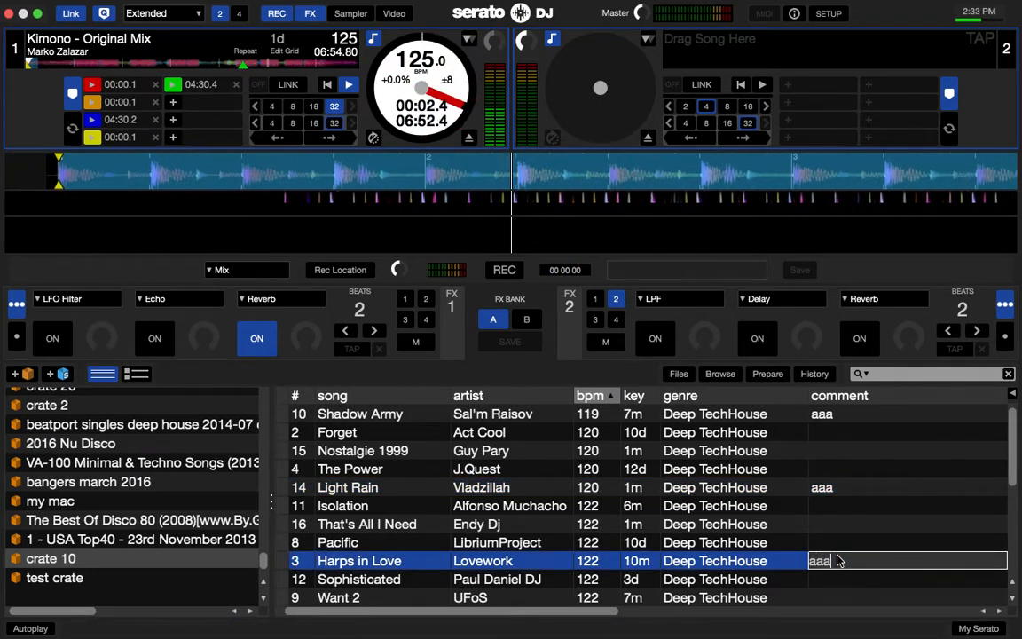
key(Return)
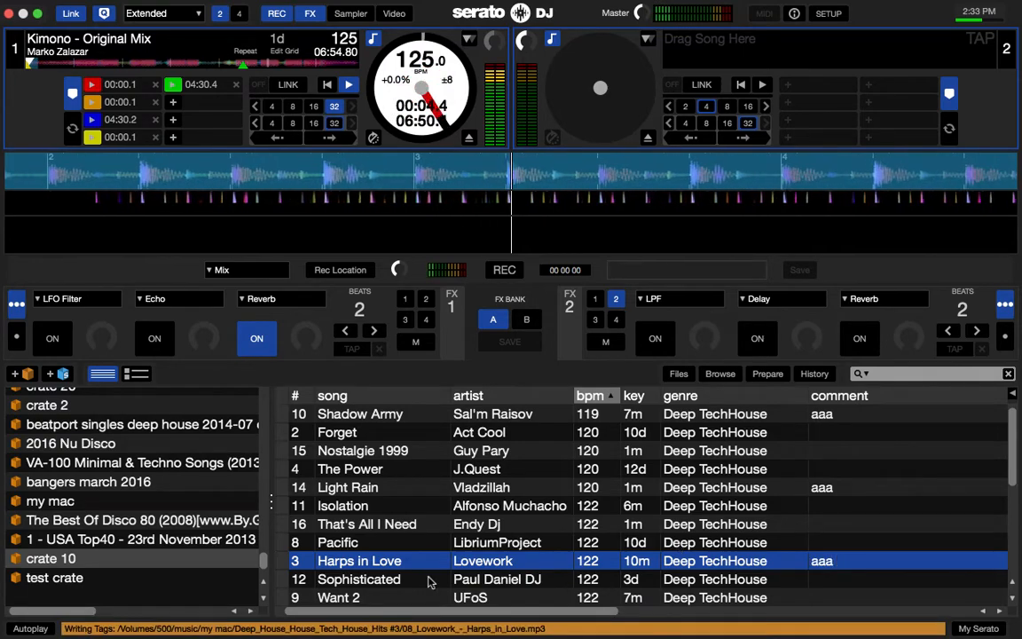
Step: Create a smart crate with the rule comment contains "aaa" and save it
click(62, 375)
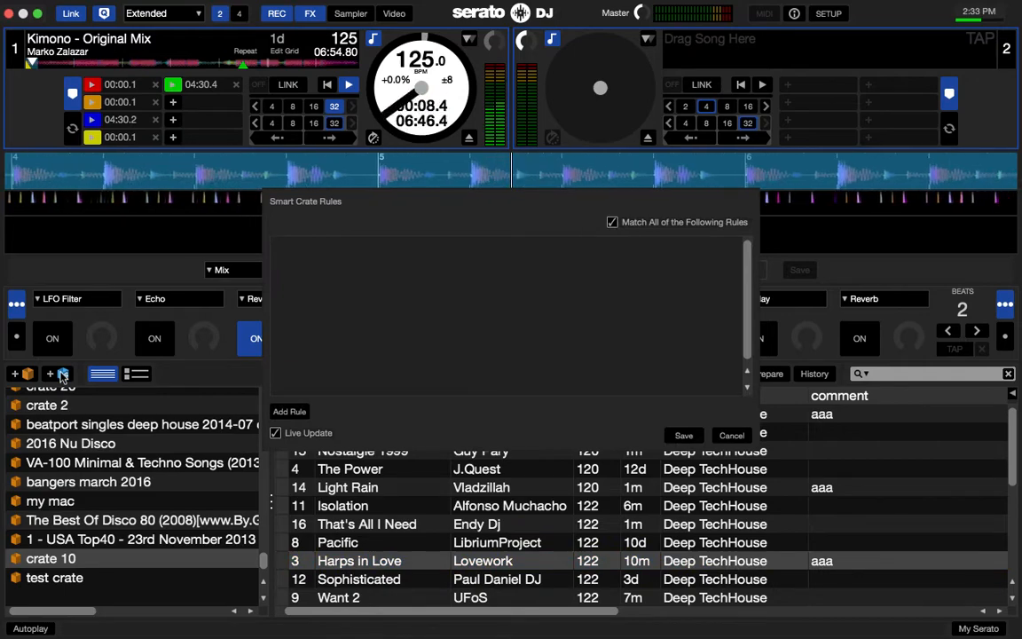
click(293, 411)
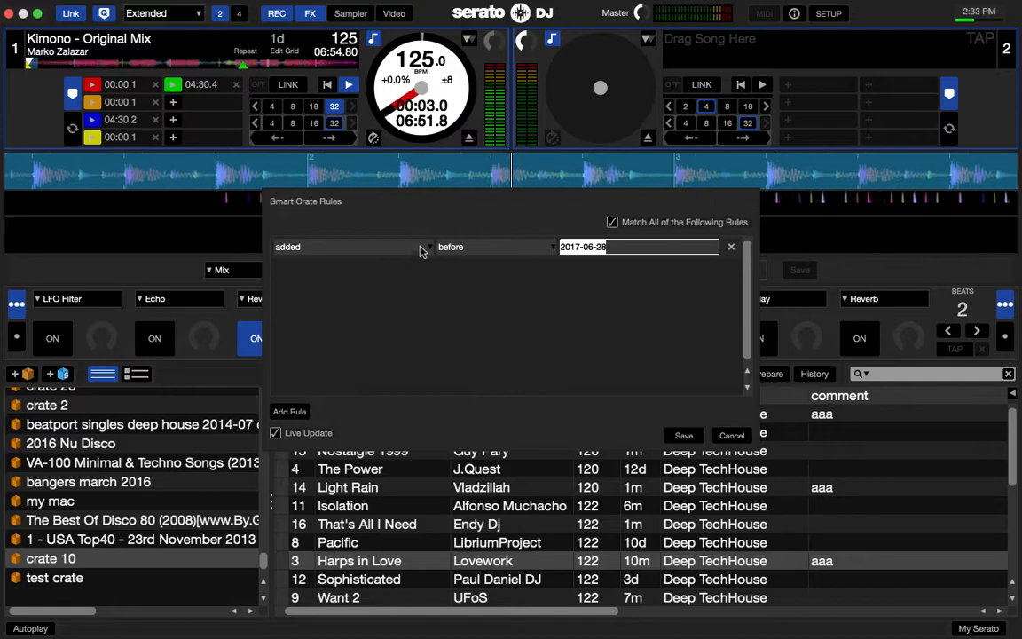
click(373, 247)
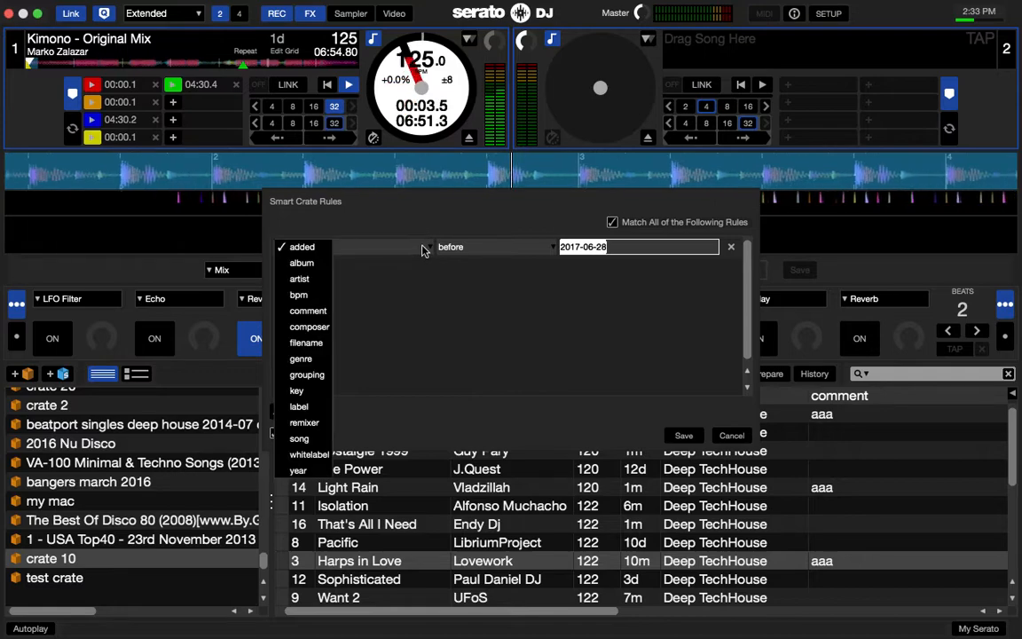
click(306, 311)
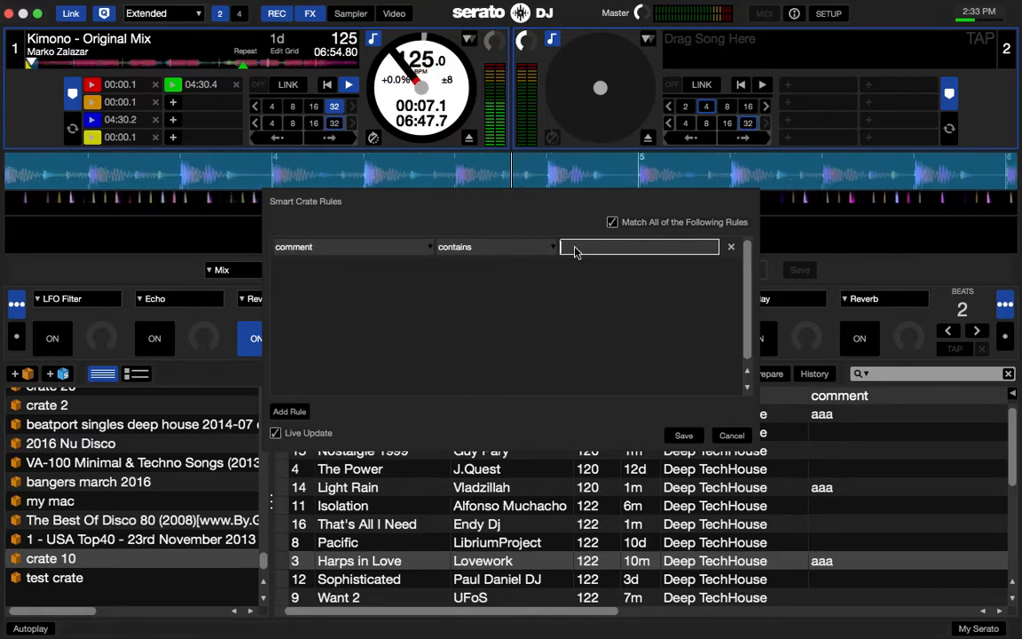
text(aaa)
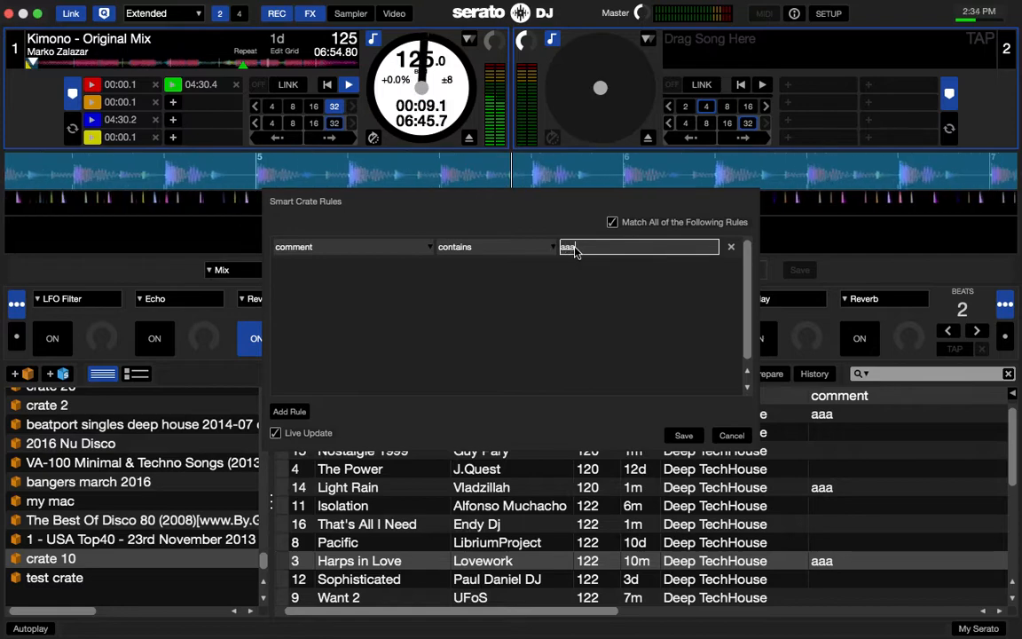
click(684, 435)
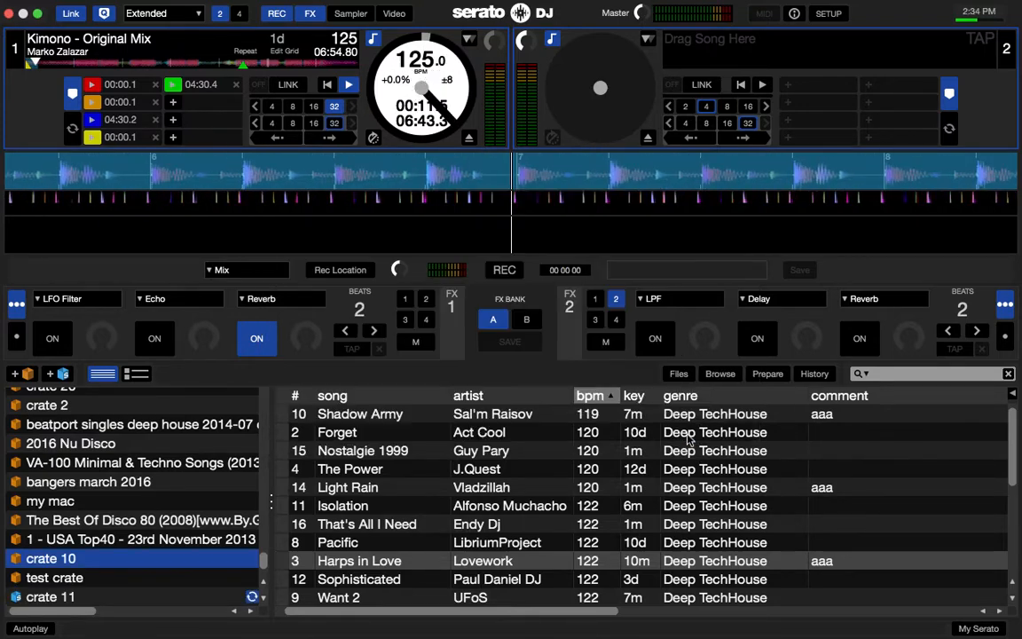
Step: Rename the new smart crate as "aaa" and refresh its contents
double_click(78, 597)
text(aaa)
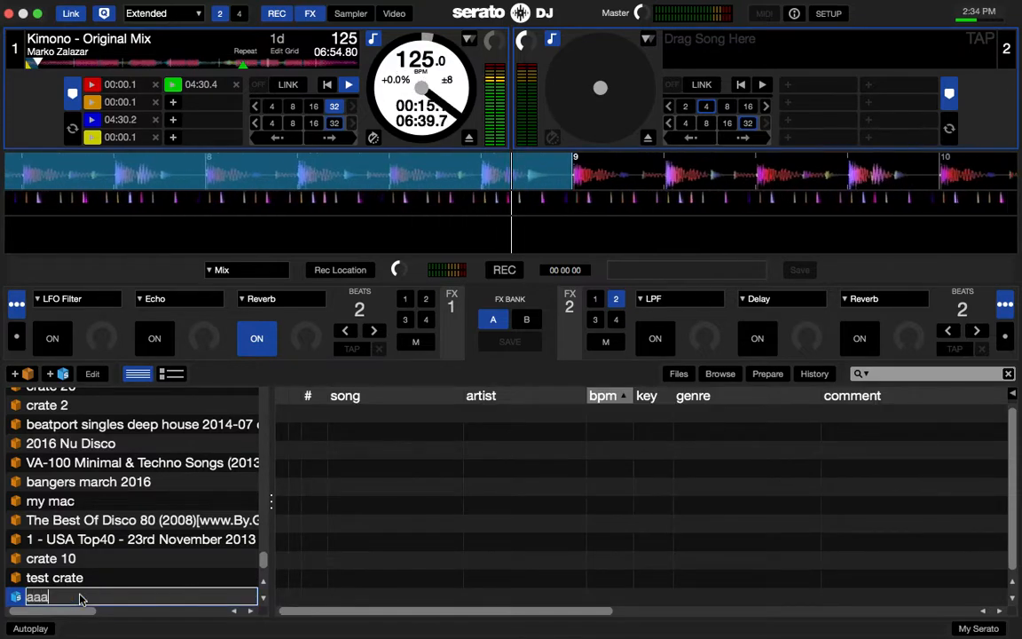
key(Return)
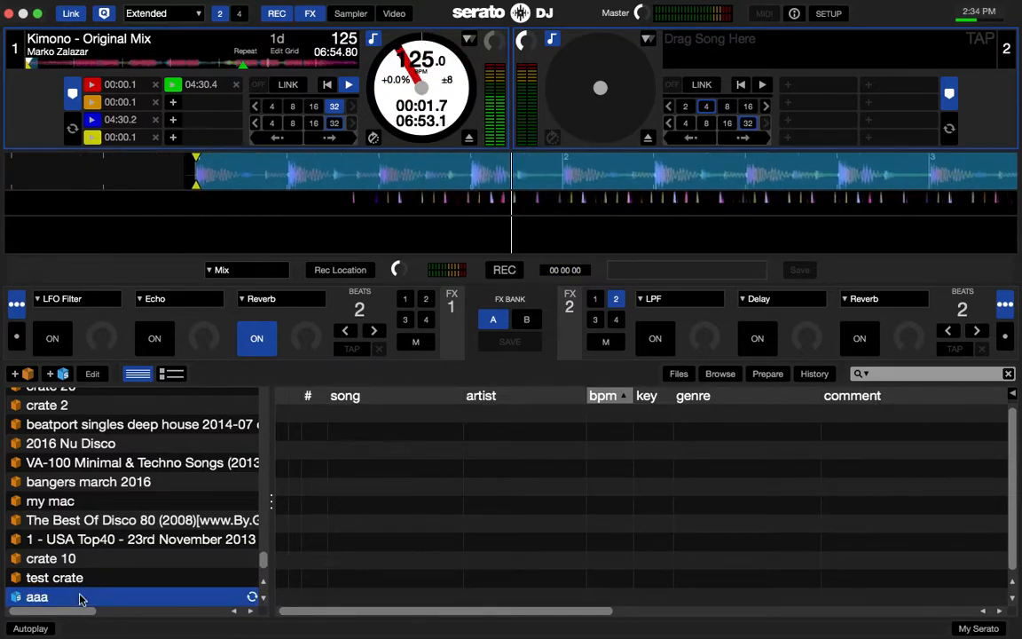
scroll(79, 599, down, 1)
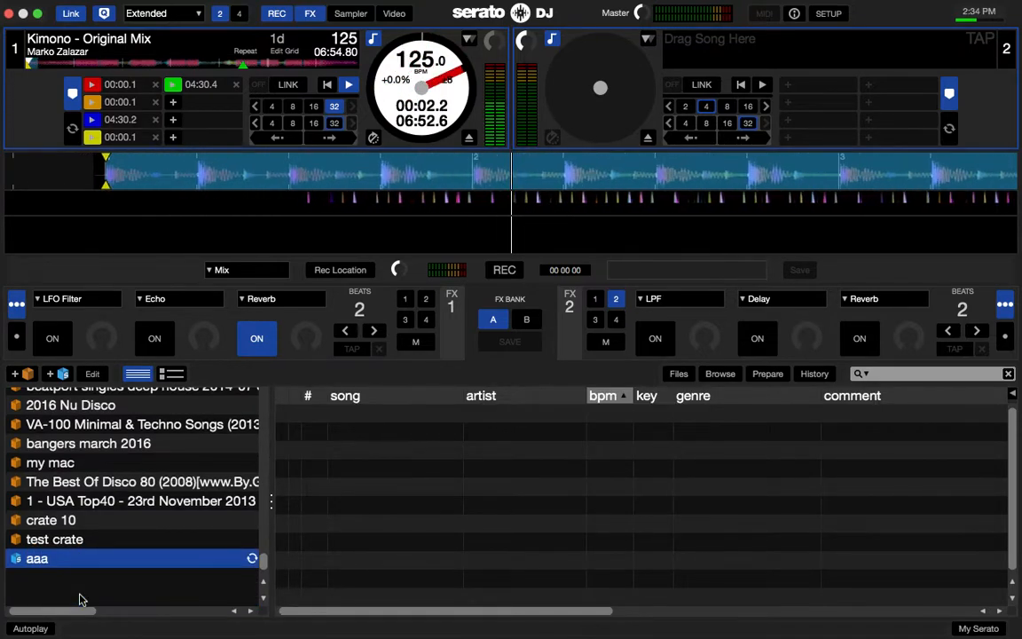
click(251, 564)
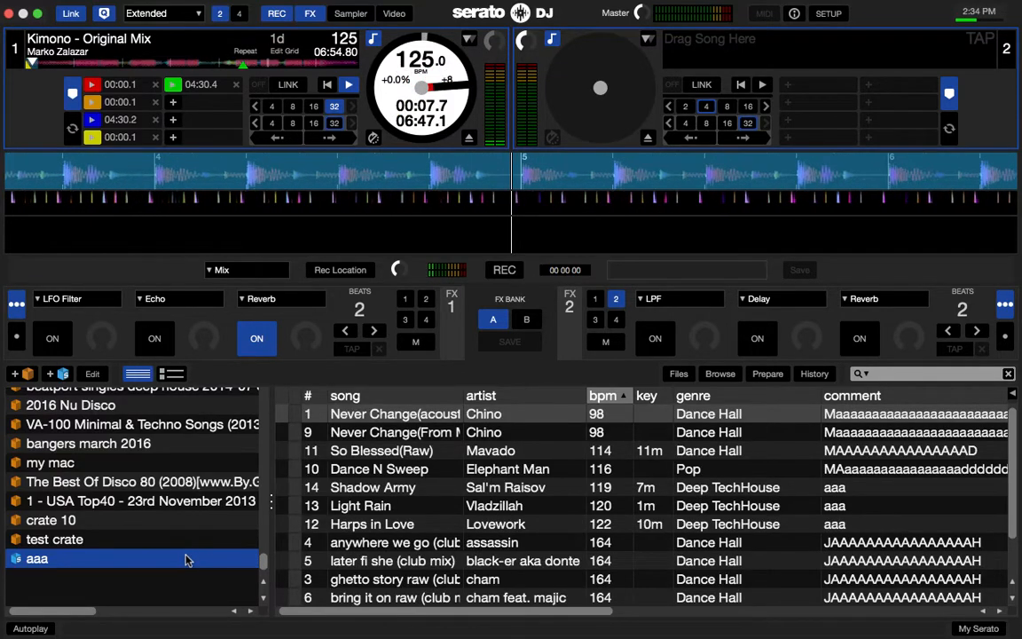
Step: Look through the aaa smart crate and select its first four songs, up to Dance N Sweep
scroll(853, 524, down, 2)
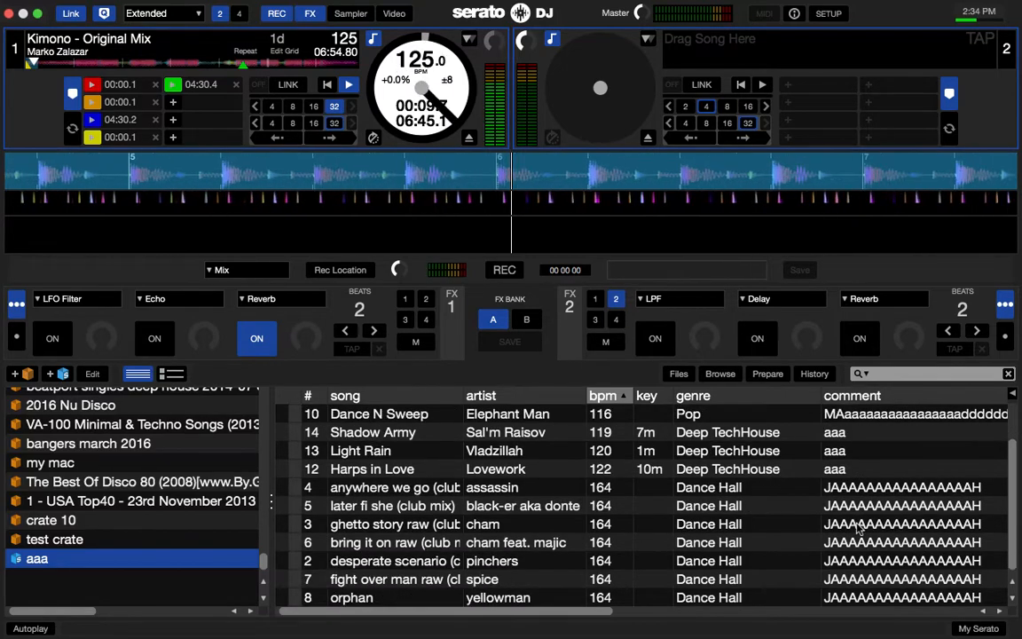
scroll(859, 528, up, 2)
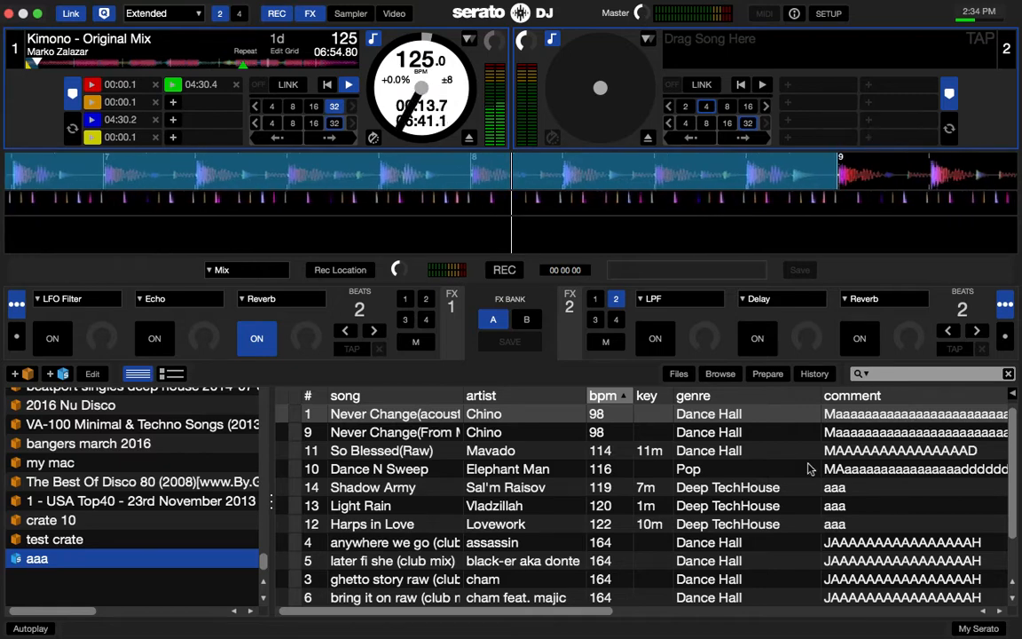
click(680, 471)
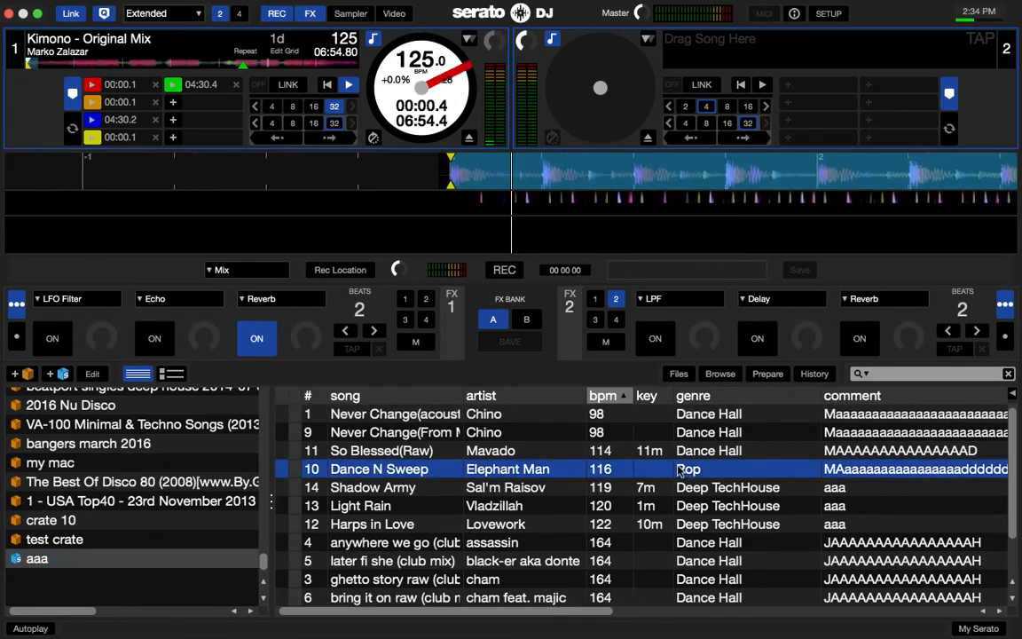
shift+click(647, 418)
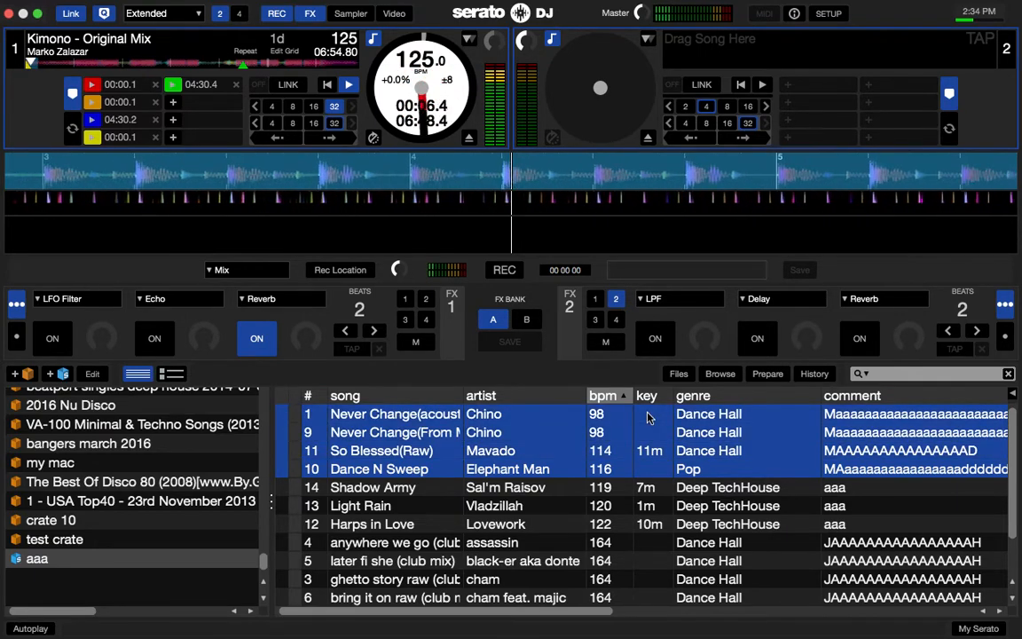
Step: Try to delete the four selected songs from the aaa smart crate
key(Delete)
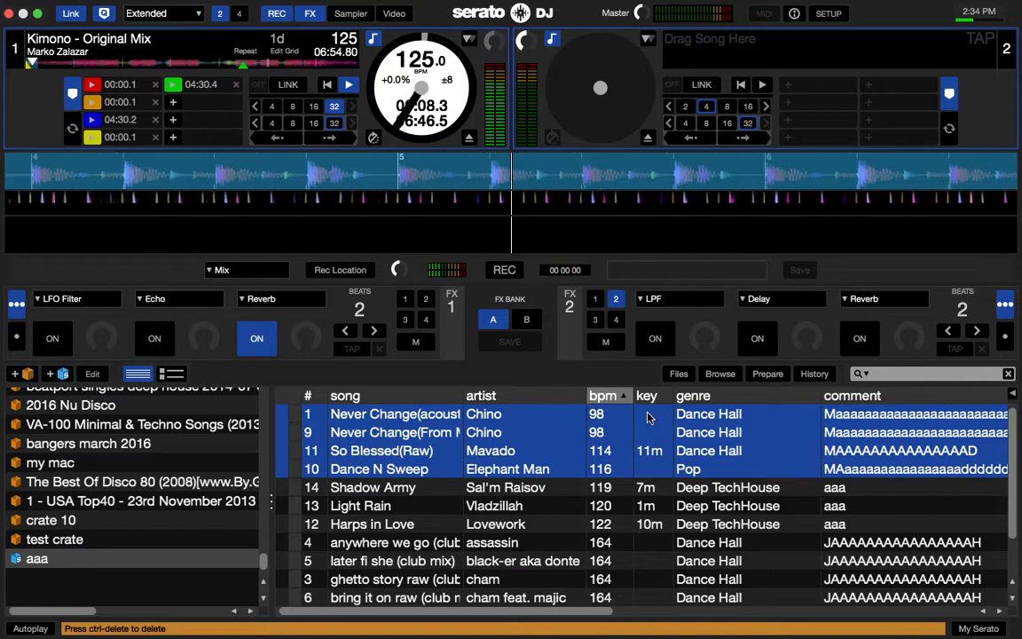
key(ctrl+Delete)
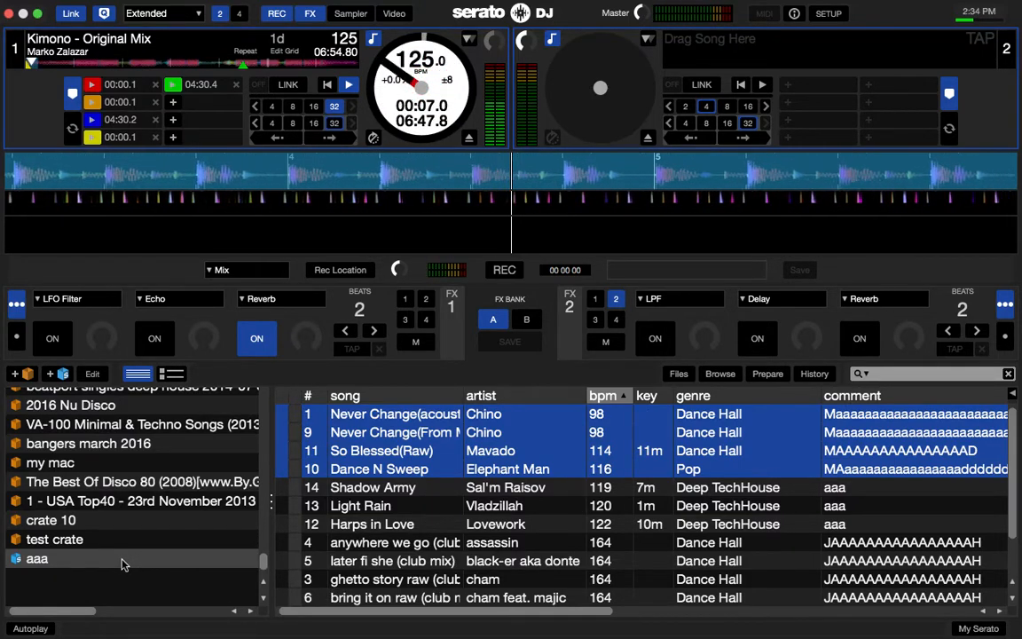
Step: Change the comment of Shadow Army, Light Rain and Harps in Love to "aaa2" in one edit and accept the tag change
click(885, 493)
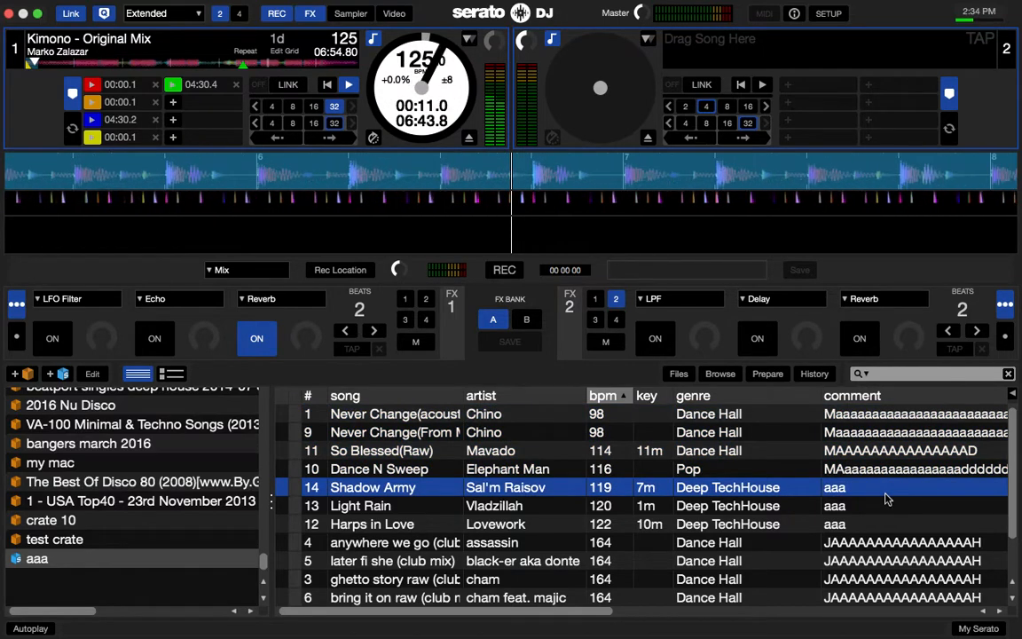
shift+click(850, 524)
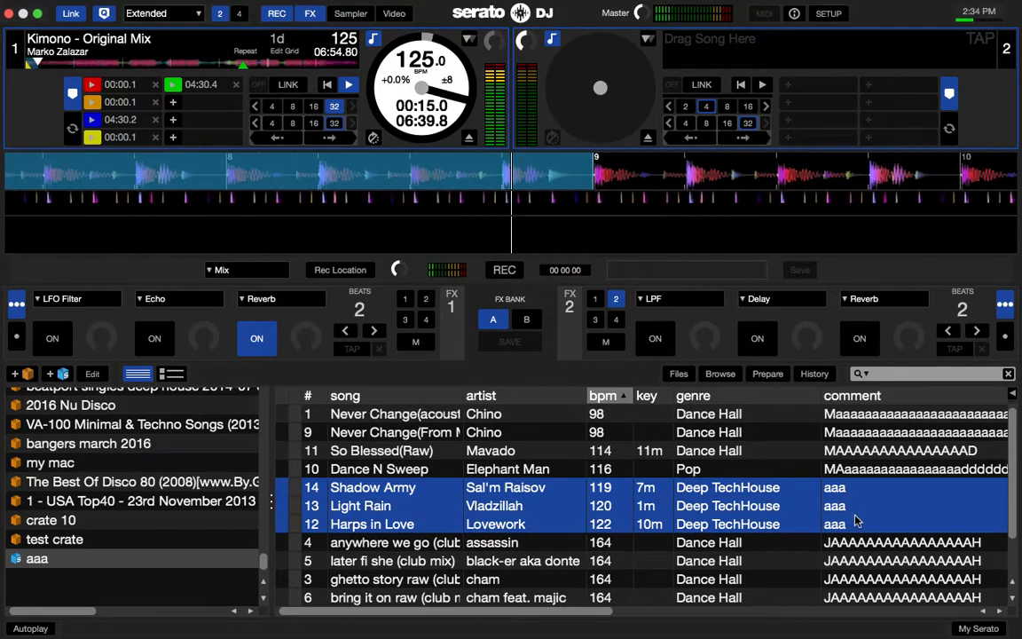
double_click(861, 524)
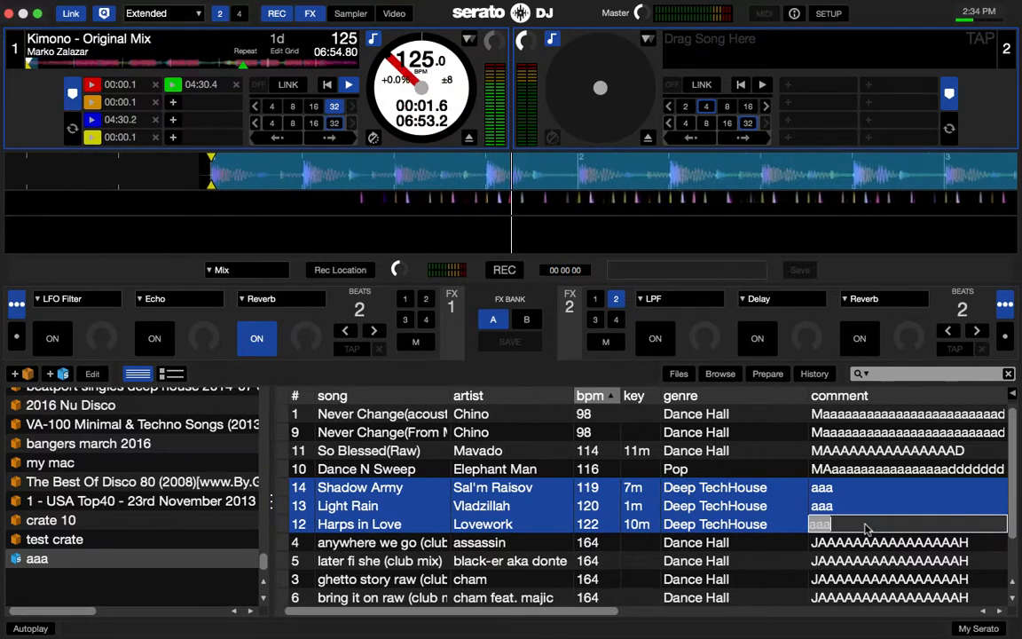
click(858, 528)
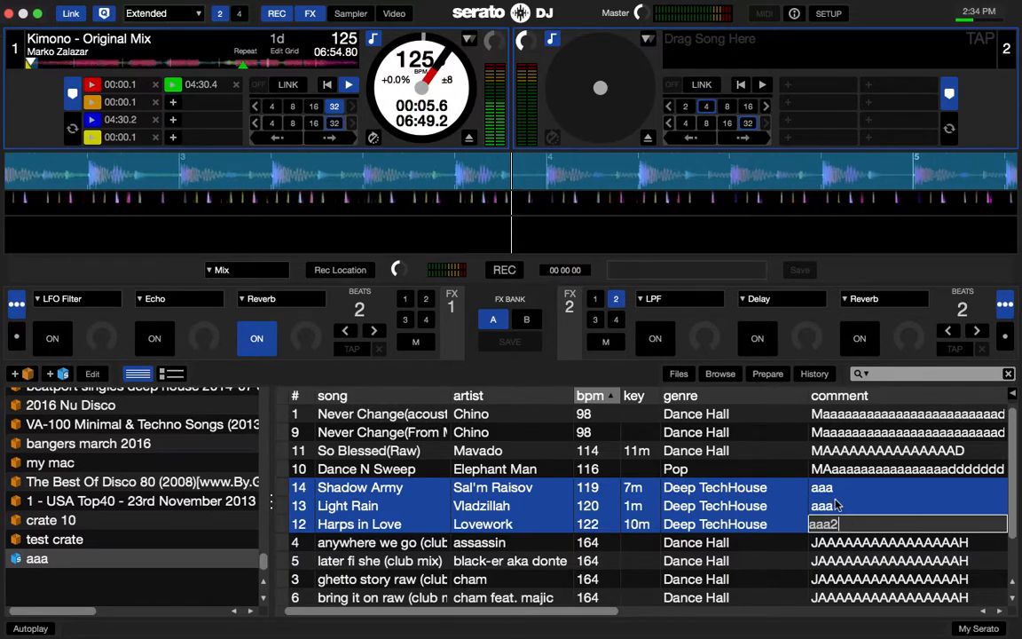
text(2)
key(Return)
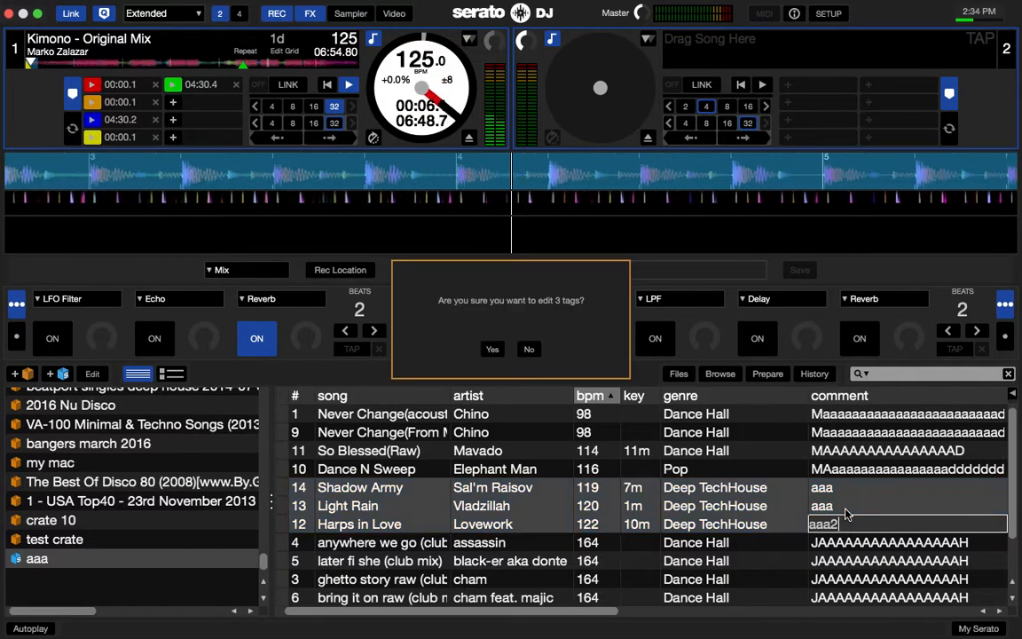
click(493, 349)
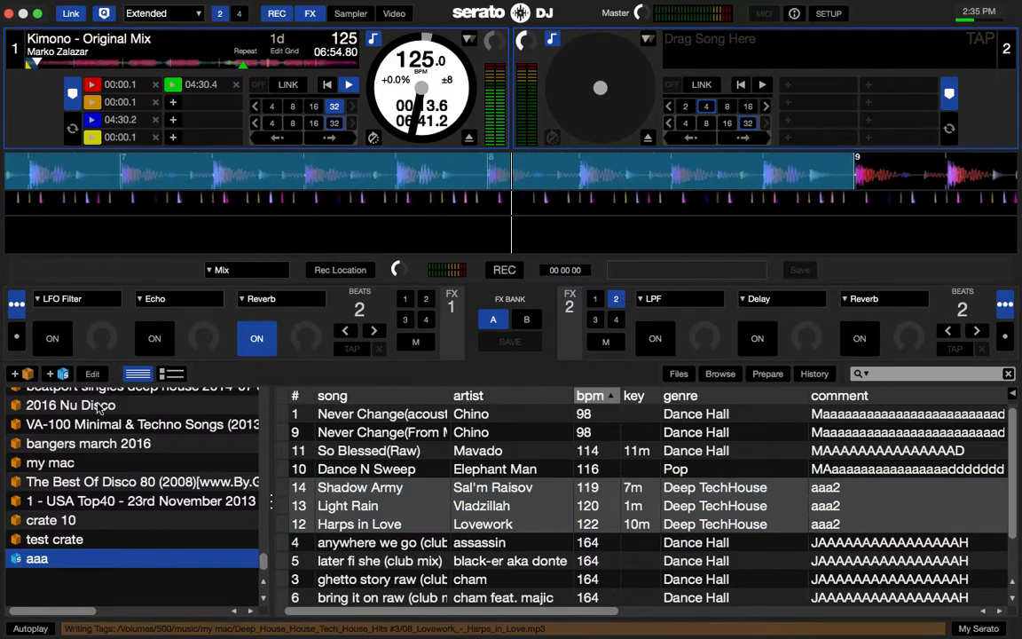
Step: Change the aaa smart crate's comment rule to match only the aaa2 songs, save it and refresh the crate
click(93, 374)
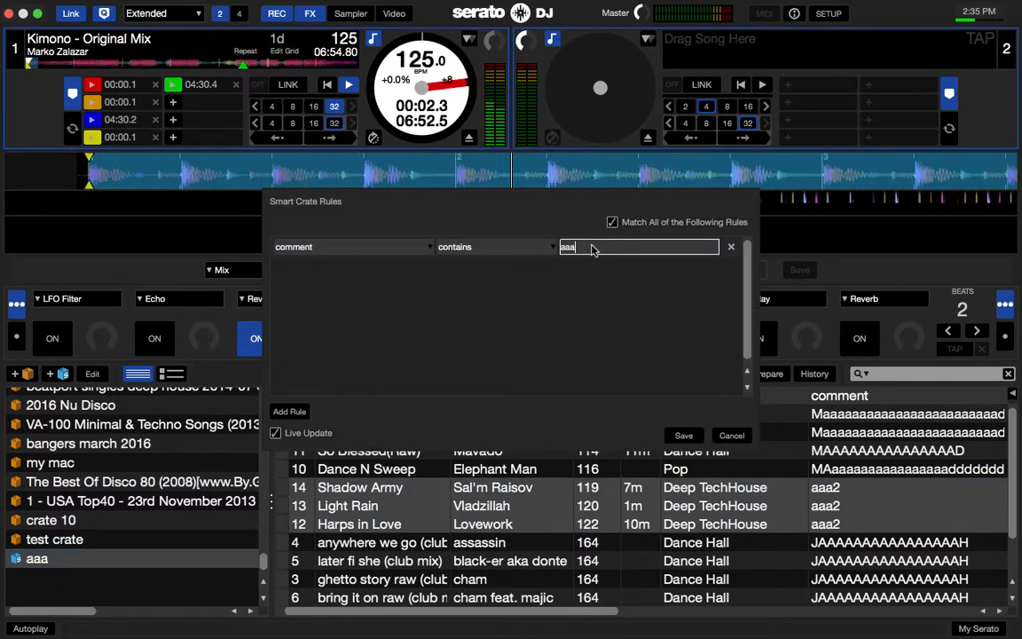
click(682, 435)
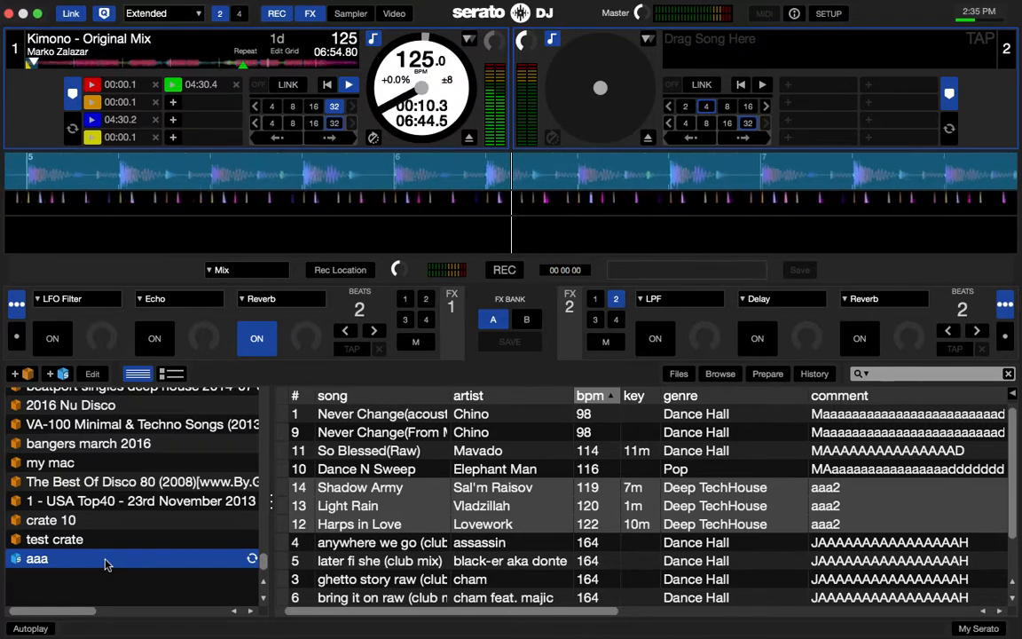
click(252, 560)
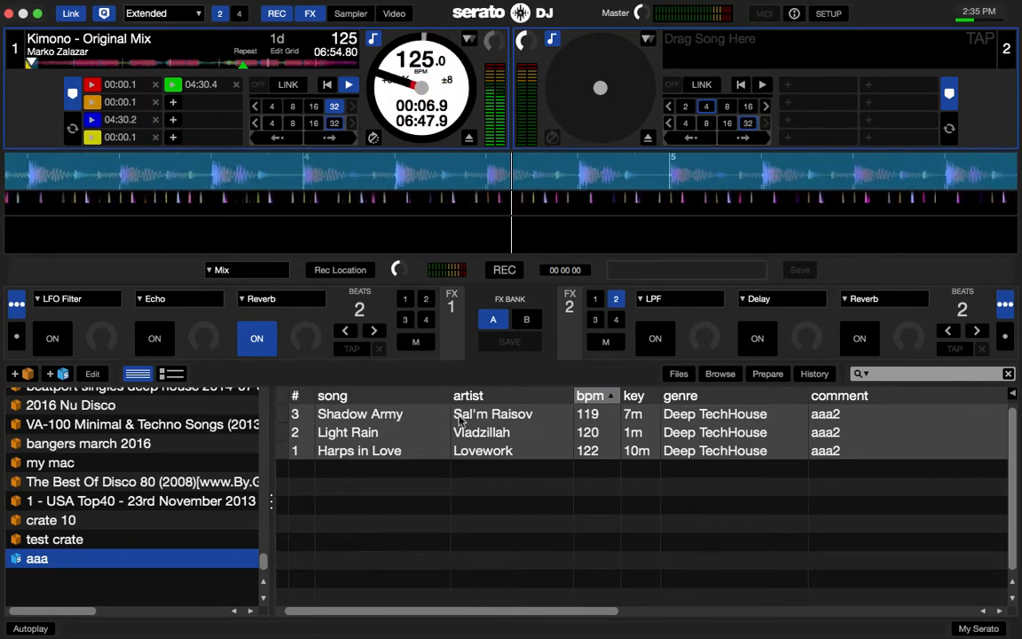
Step: Load Light Rain from the aaa smart crate onto deck 2 and move the library selection to Harps in Love
click(377, 435)
drag(378, 435, 601, 124)
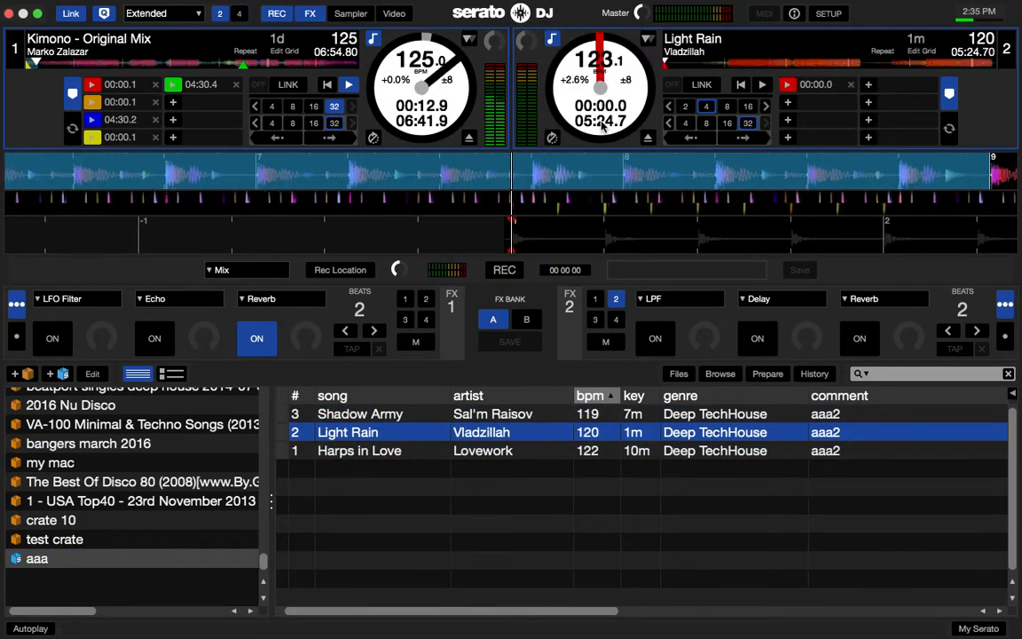
key(Down)
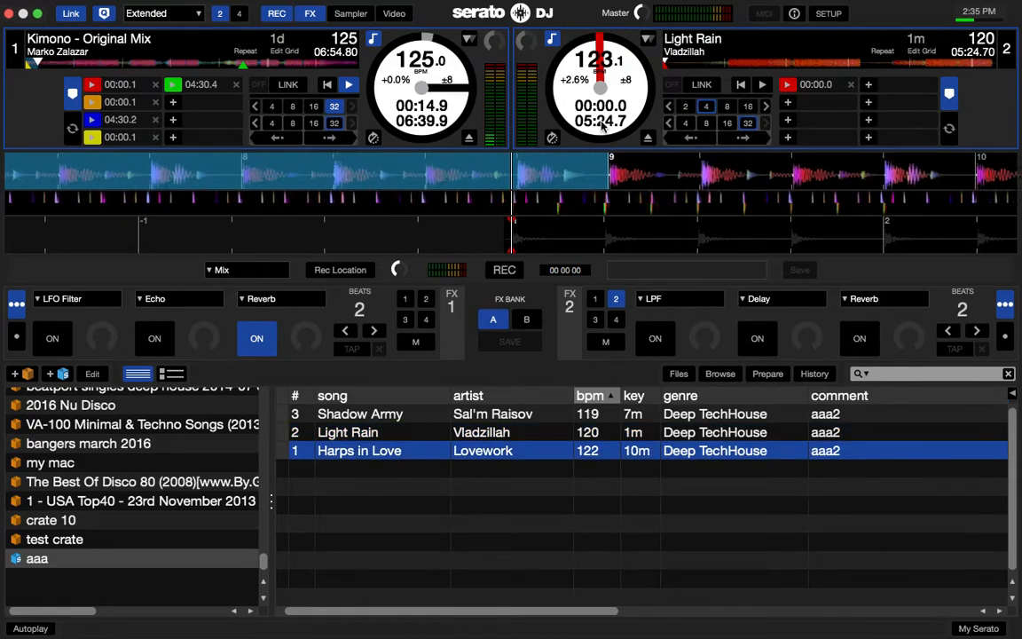
key(1)
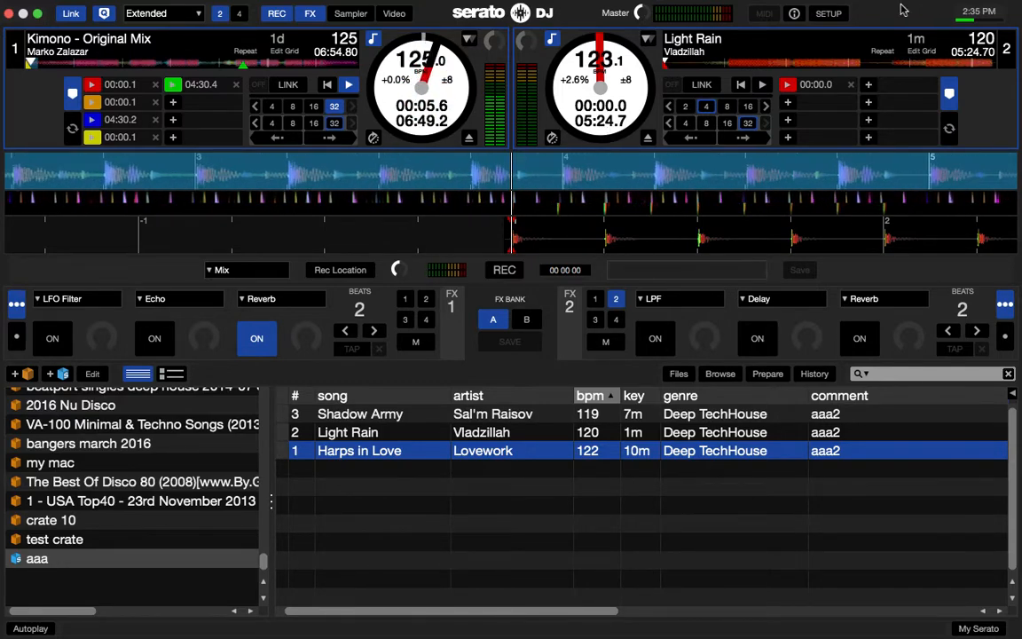
Step: Review the DJ Preferences, Audio, Library + Display and Mixer settings in the setup and return to the decks
click(827, 15)
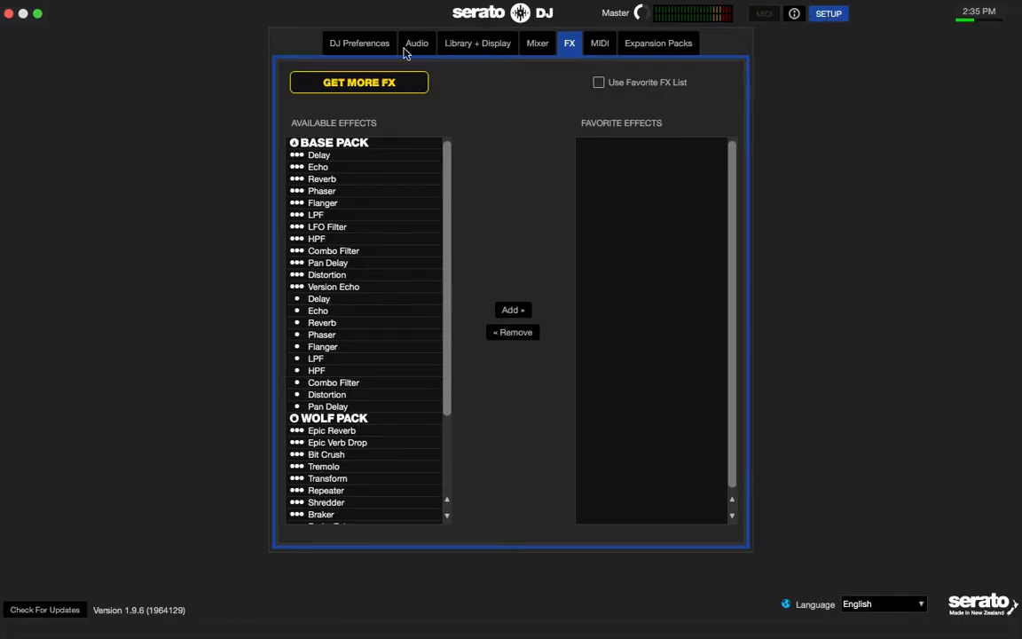
click(364, 46)
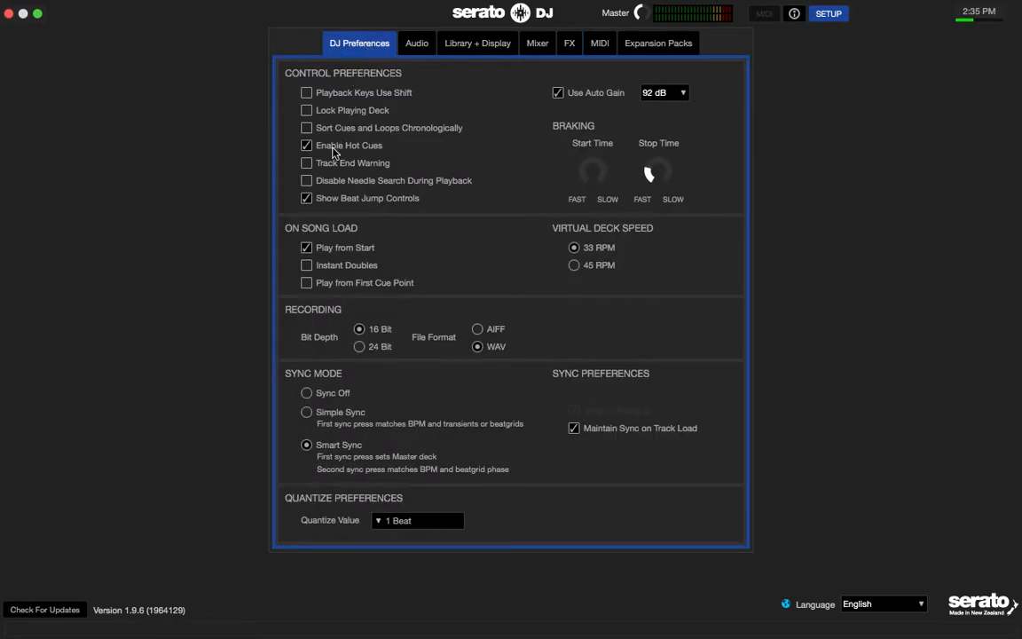
click(418, 44)
click(360, 48)
click(477, 47)
click(539, 45)
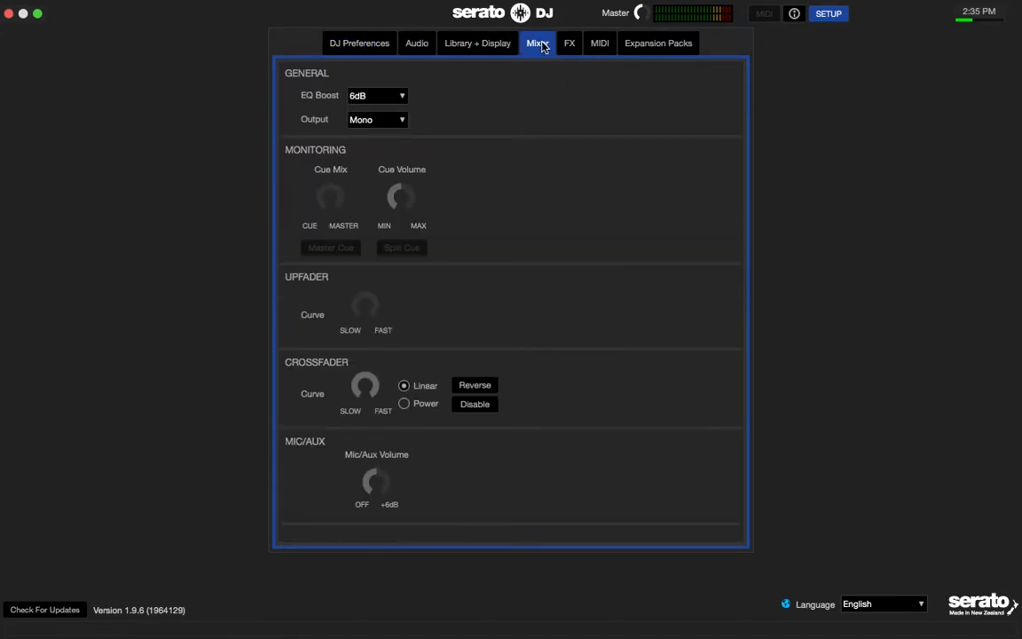
click(359, 44)
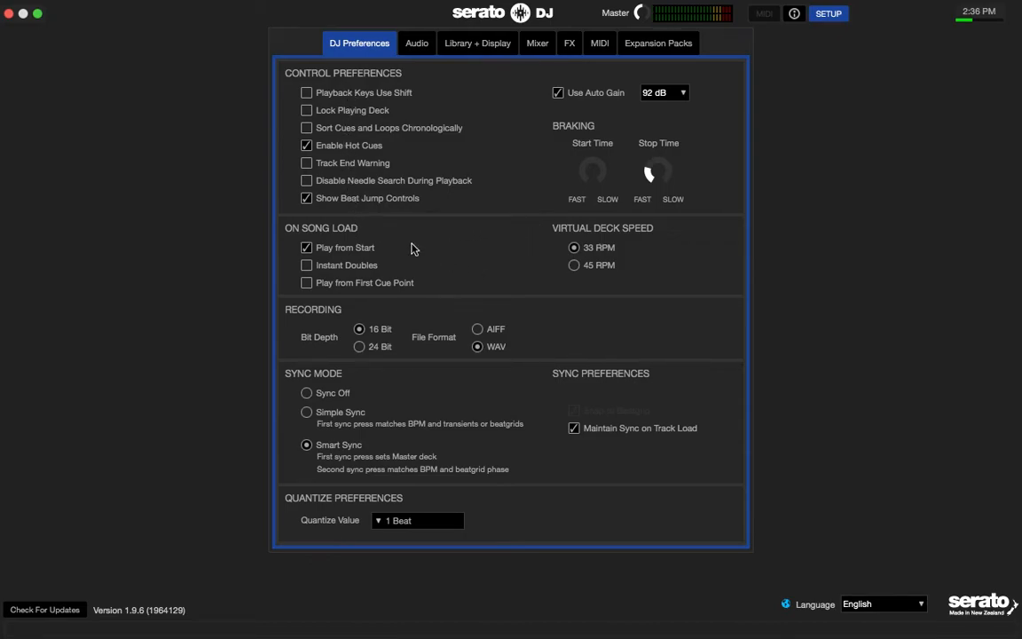
click(423, 45)
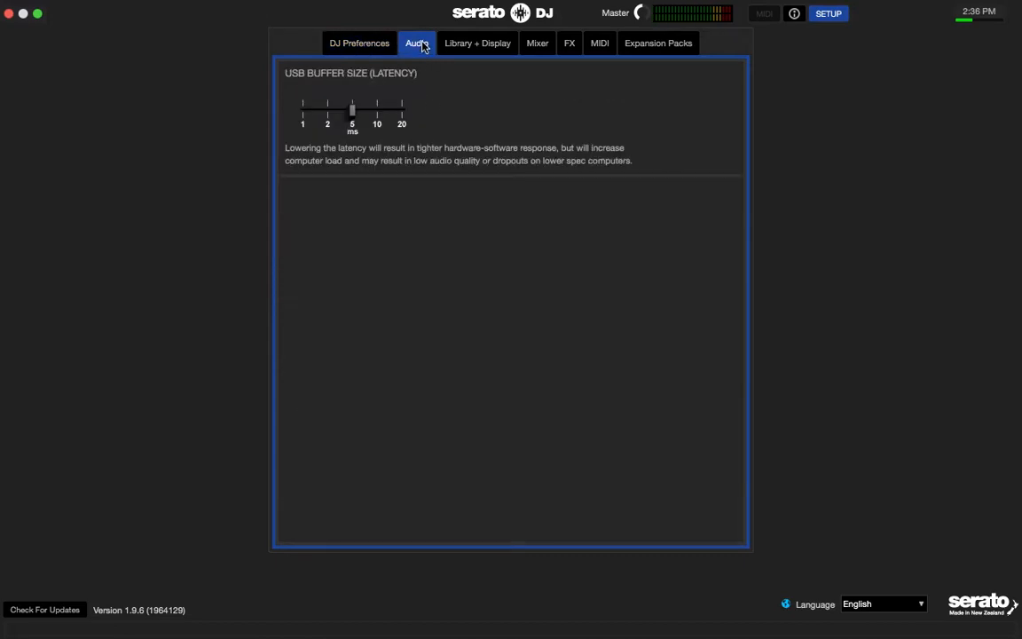
click(471, 47)
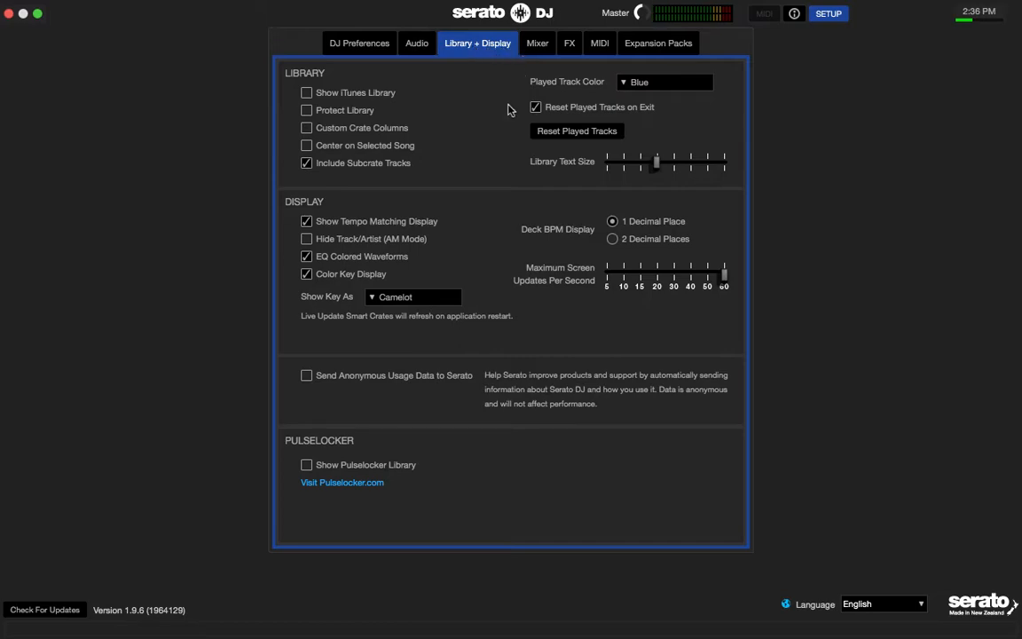
click(306, 257)
click(307, 240)
click(826, 16)
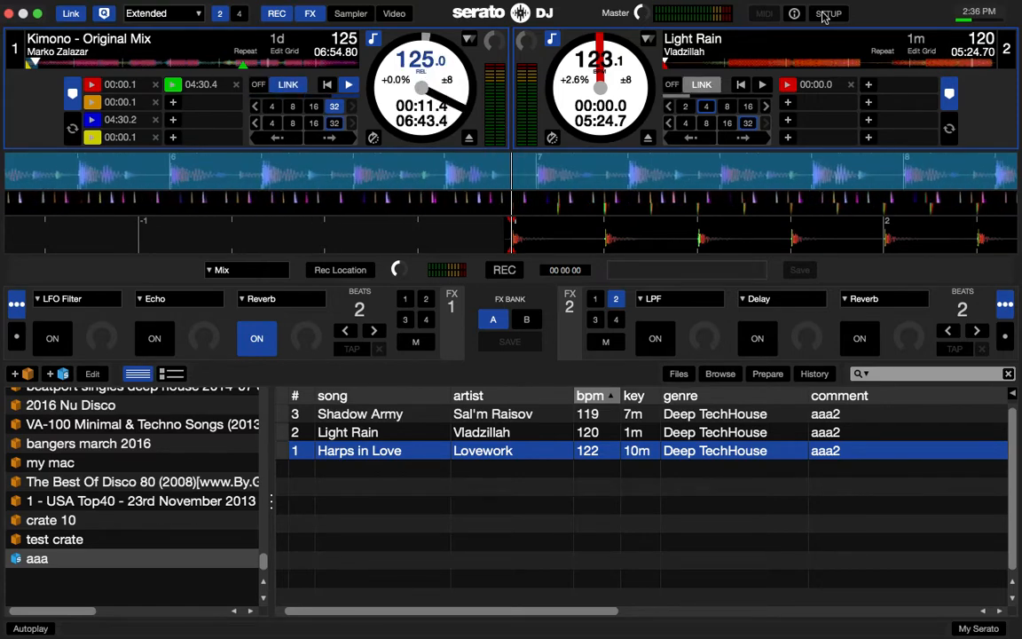
Step: Start playing Light Rain on deck 2 and activate a 16-beat auto loop on it
key(s)
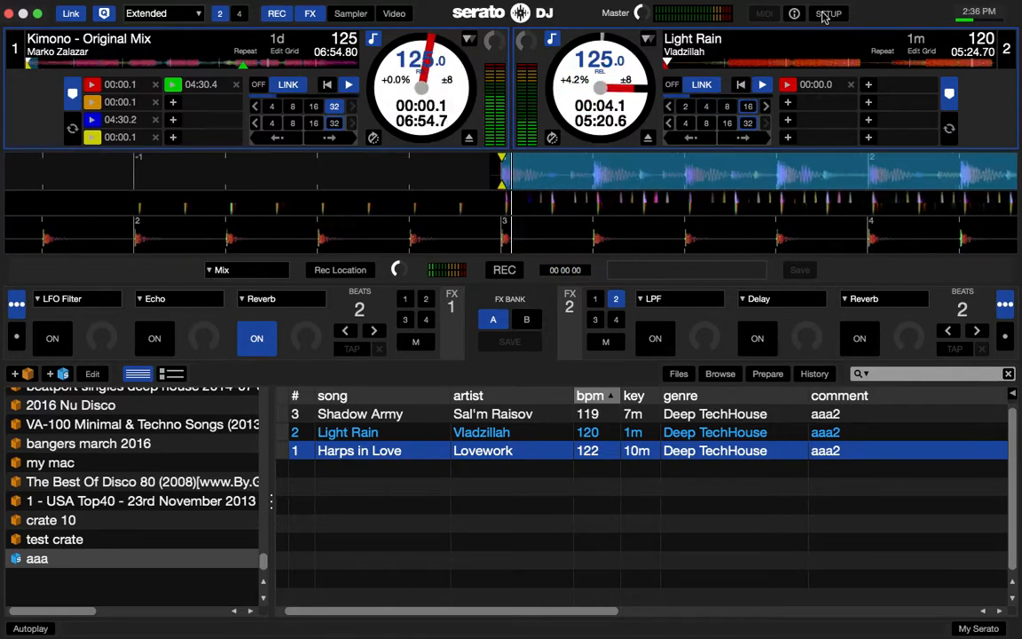
key(alt+apostrophe)
key(alt+l)
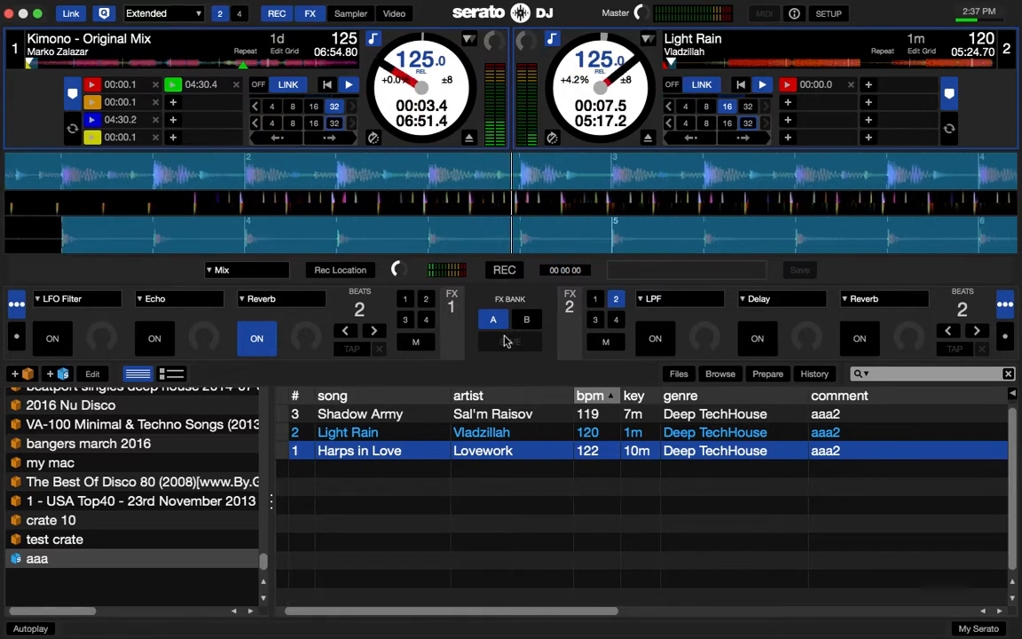
Step: Show the Sampler and Video panels, hide both again and leave full-screen mode
click(351, 13)
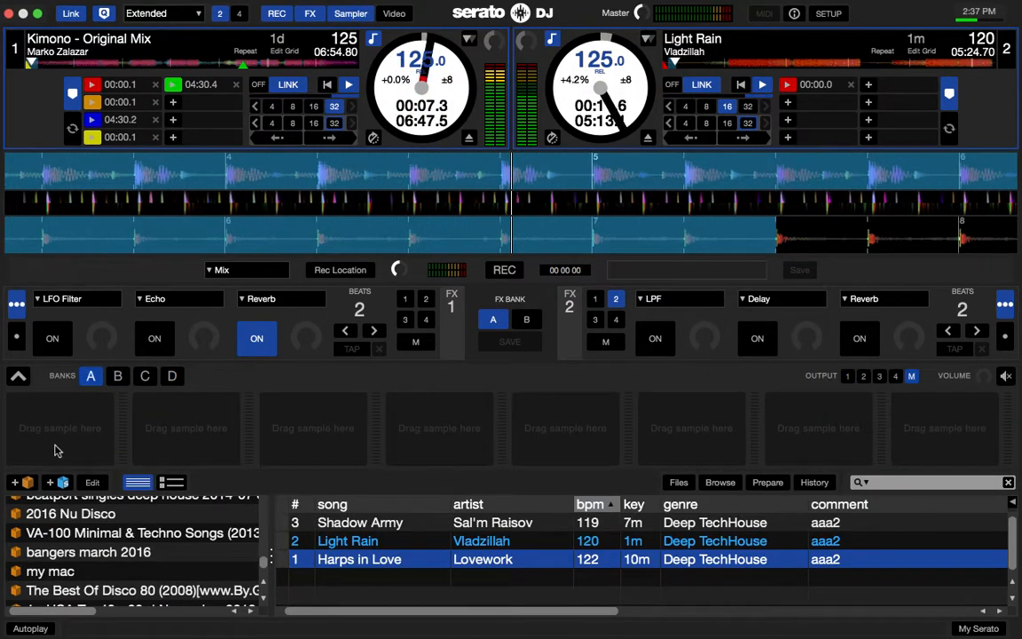
click(395, 14)
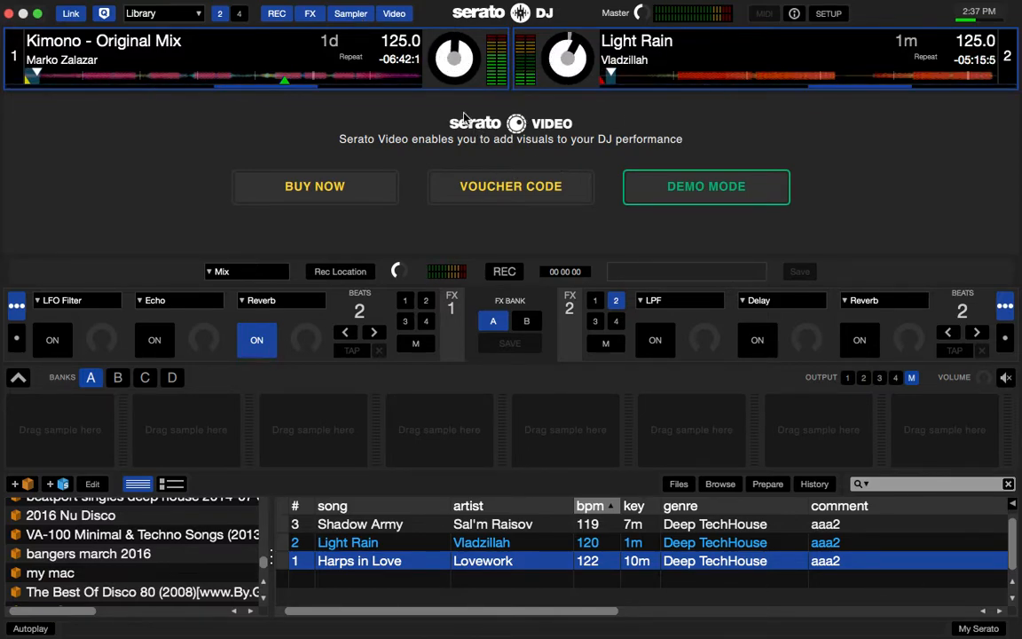
click(394, 13)
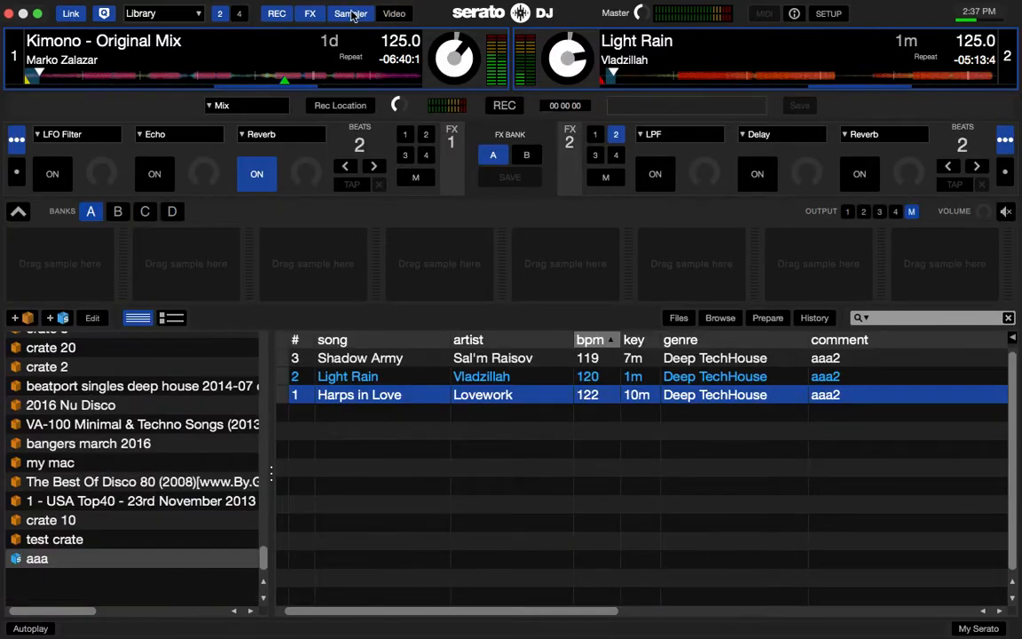
click(352, 13)
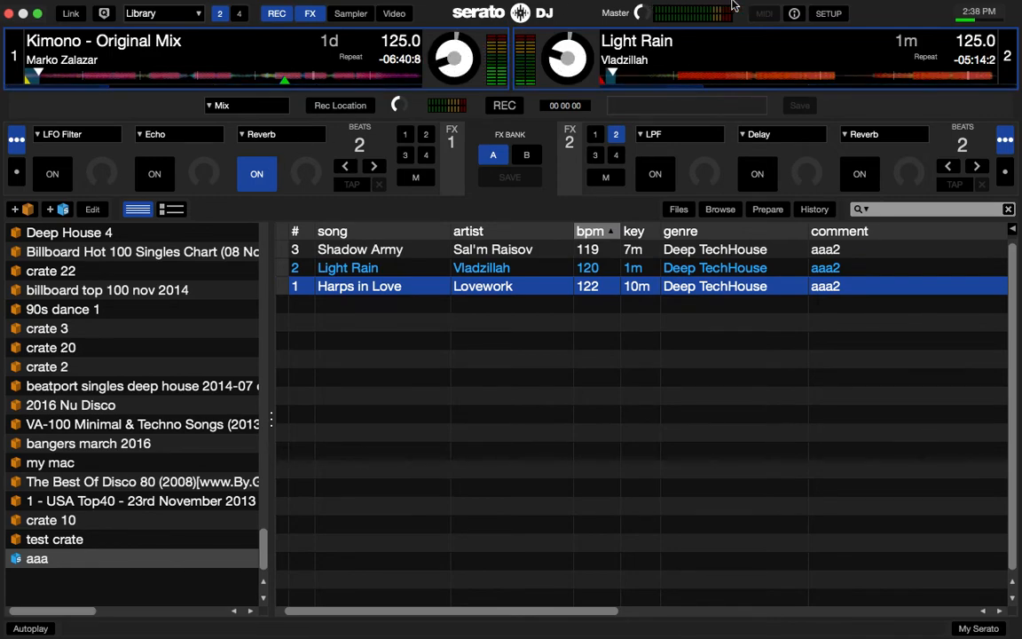
click(38, 14)
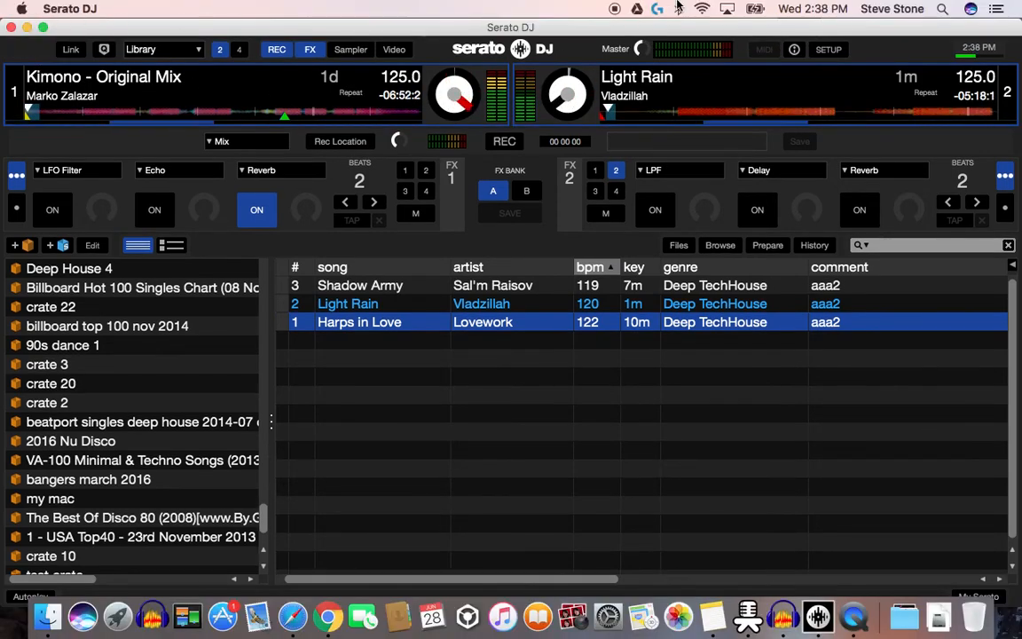